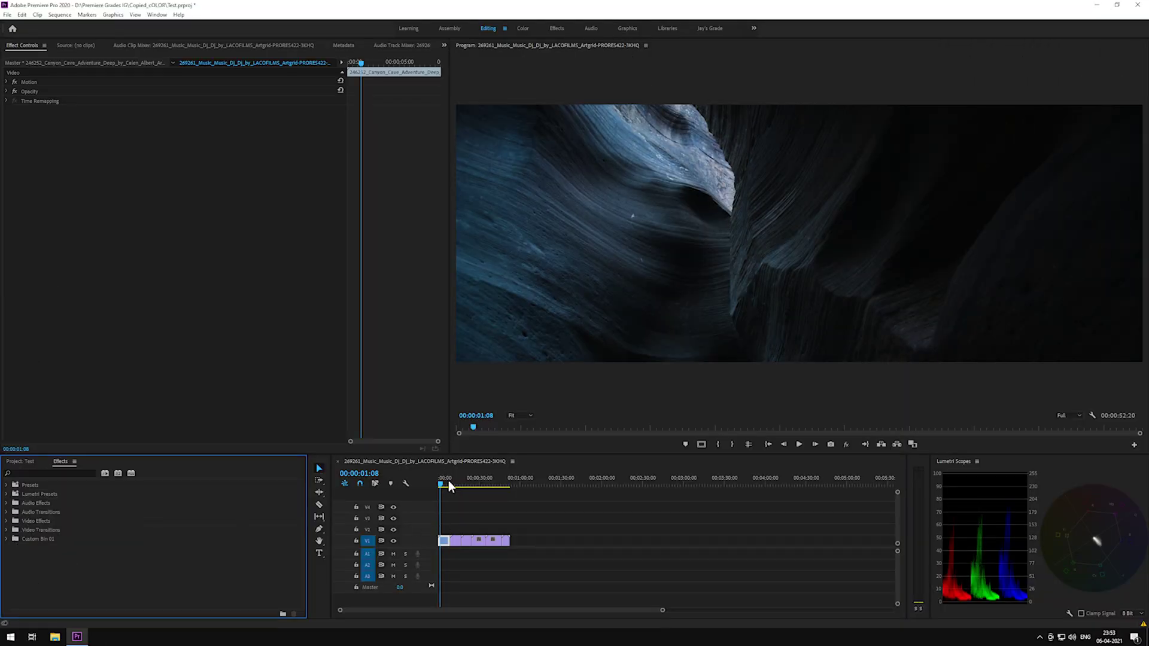
Step: Preview the sequence, then create a new adjustment layer from the Project panel
left_click_drag(441, 483, 505, 485)
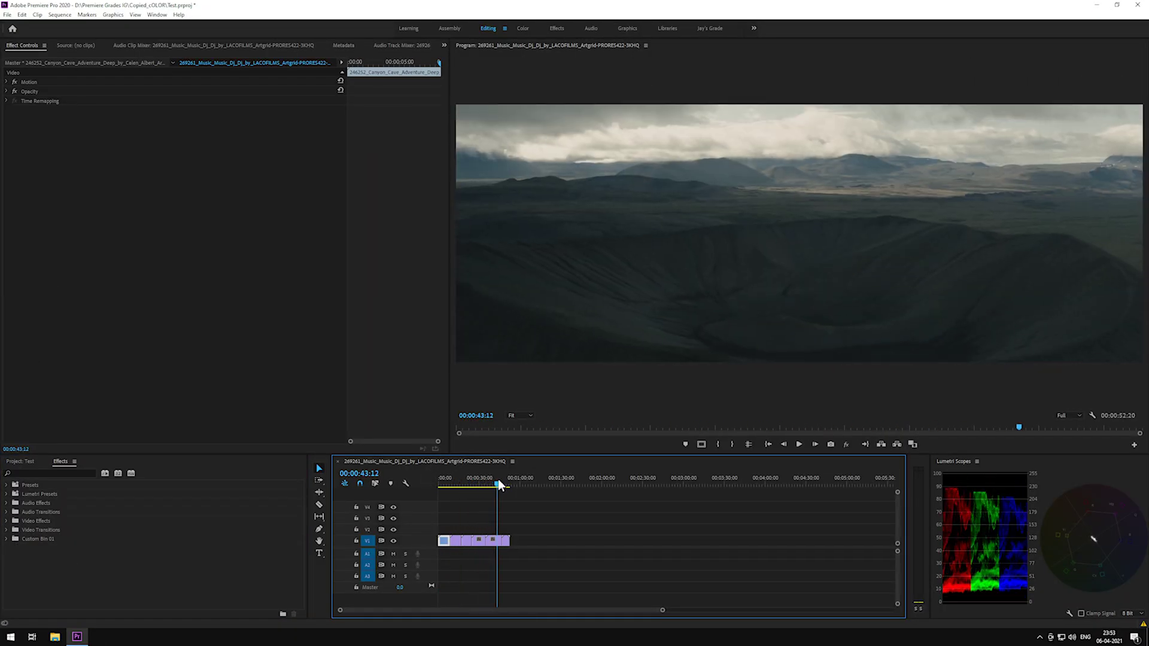
left_click_drag(429, 491, 430, 530)
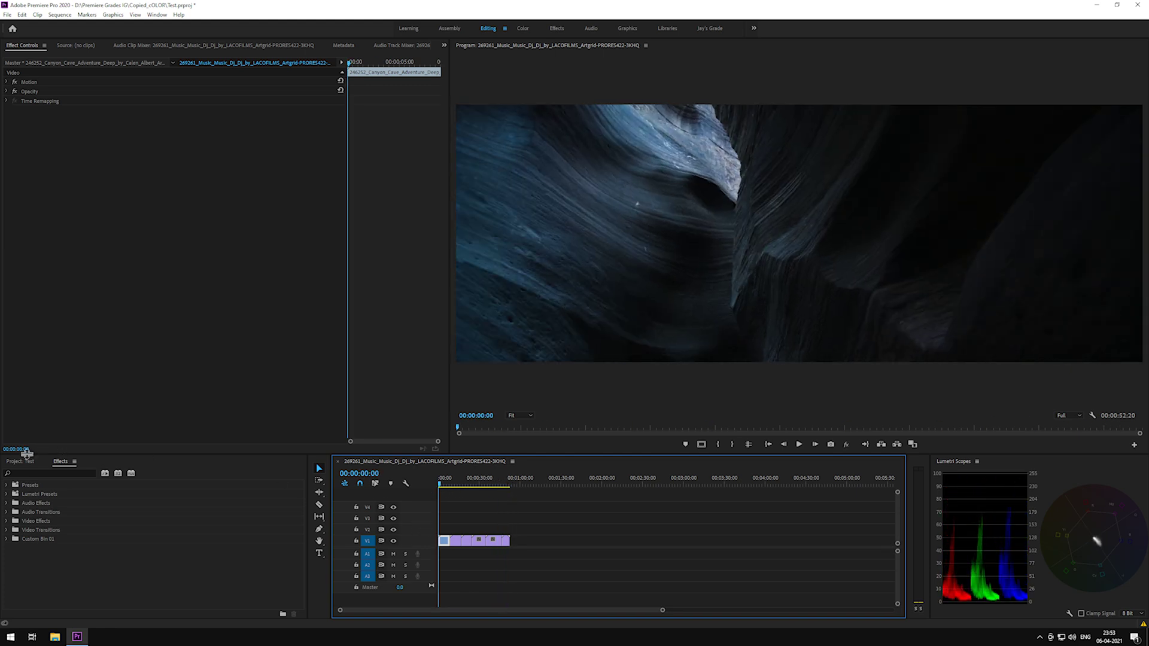
left_click(25, 458)
left_click_drag(300, 512, 298, 594)
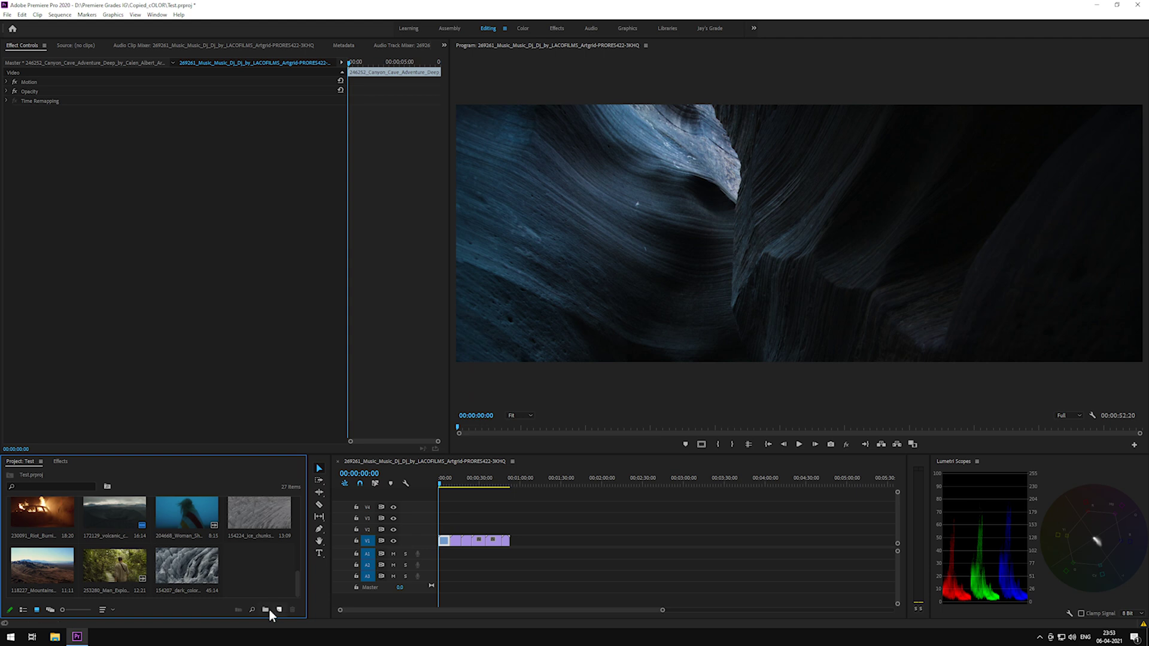
left_click(281, 611)
left_click(298, 532)
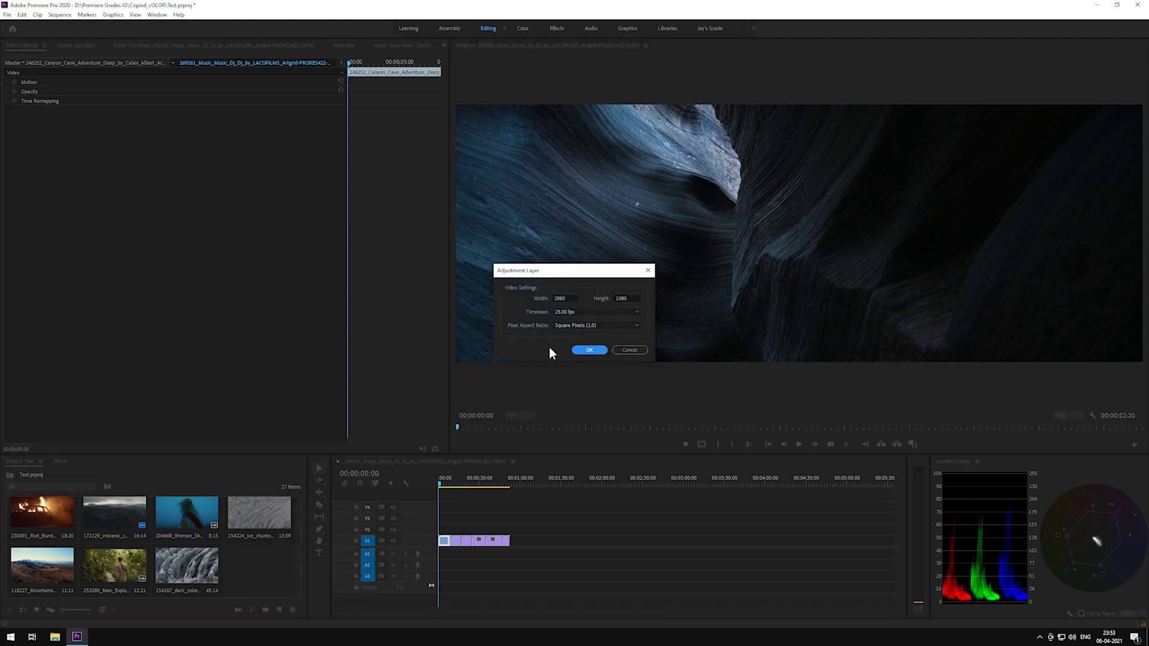
left_click(579, 351)
Step: Place the adjustment layer on V2 above the clips and select it
left_click_drag(260, 565, 509, 530)
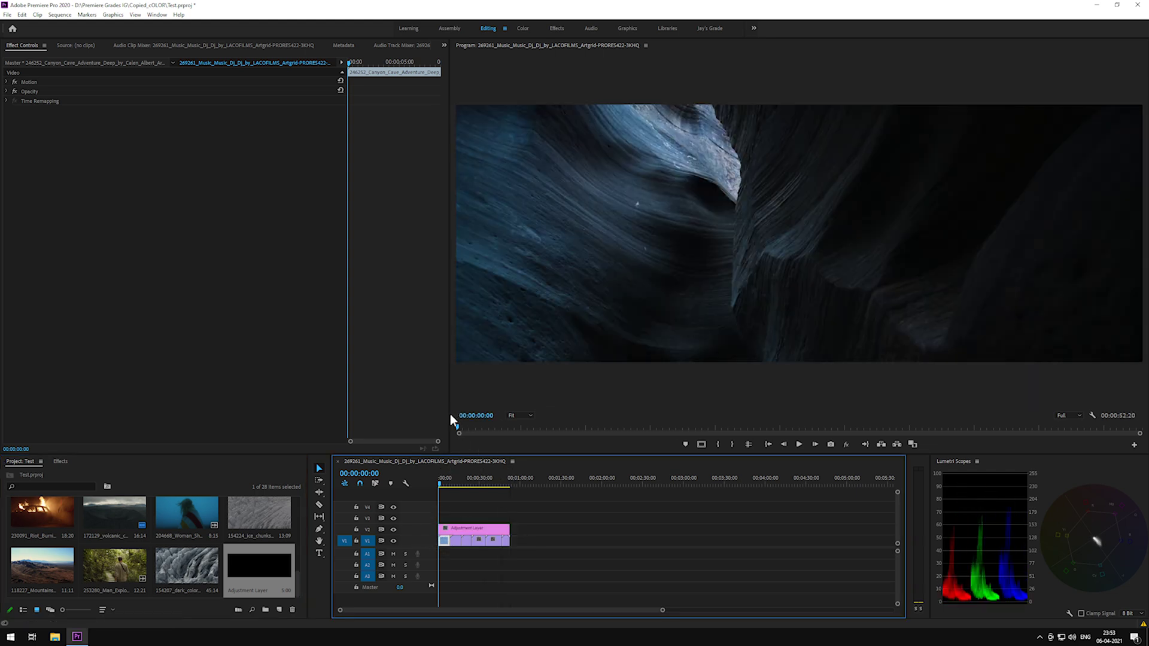
left_click_drag(450, 415, 309, 411)
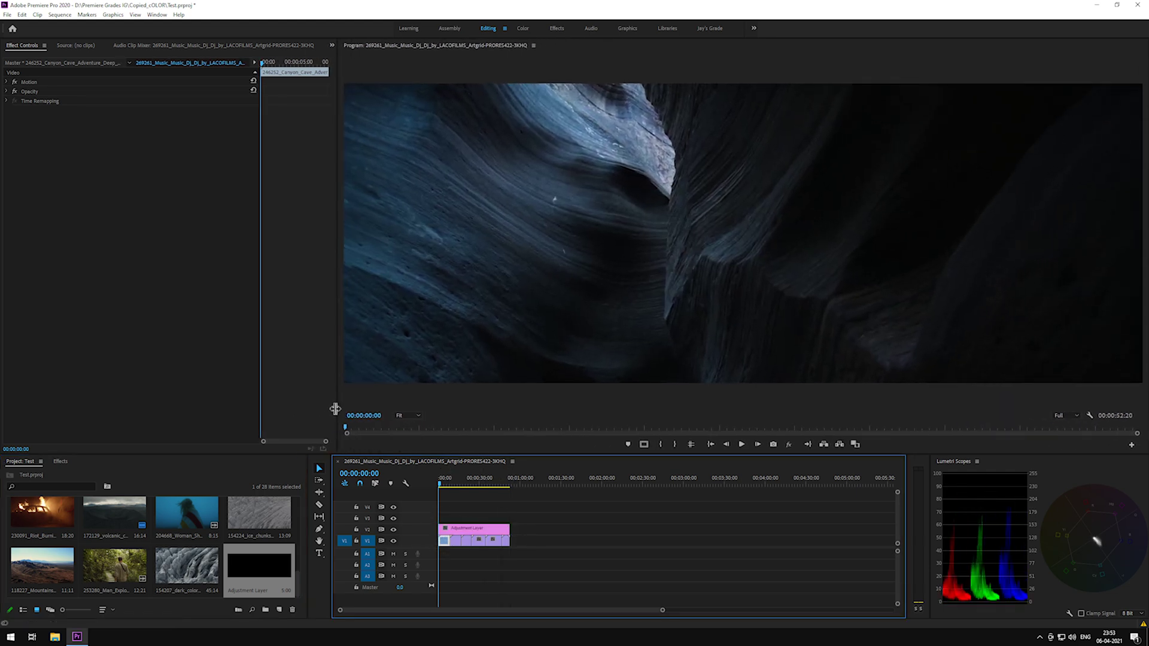
left_click_drag(310, 411, 333, 413)
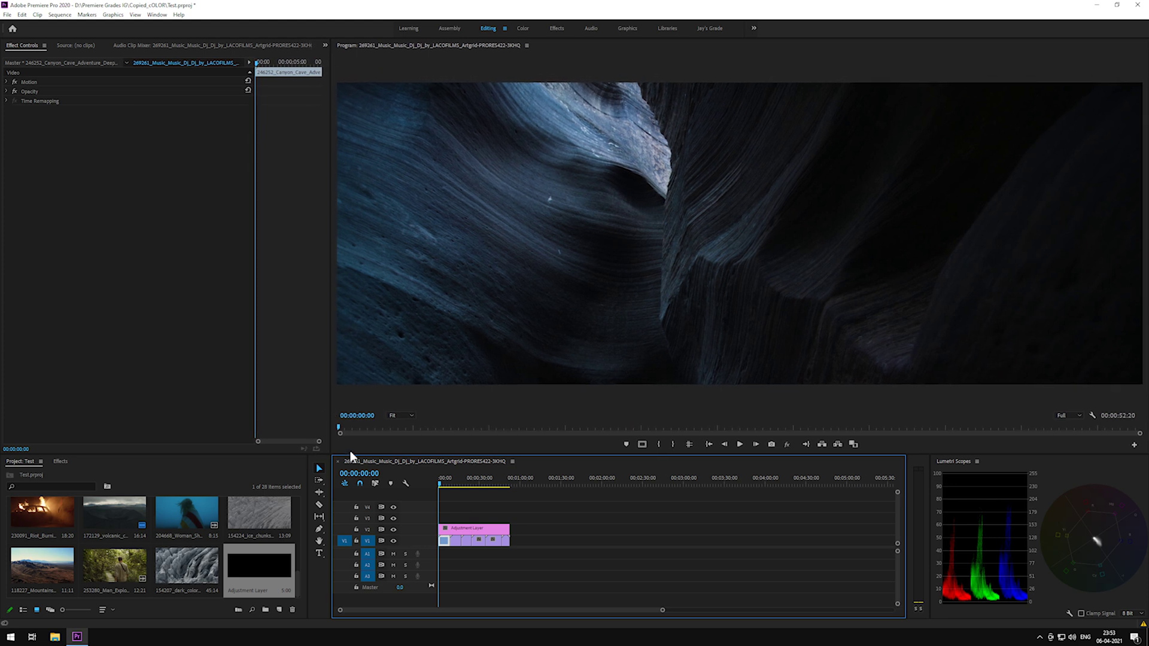
left_click(457, 531)
Step: Apply the Vayu PC PowerCurve preset to the adjustment layer
left_click(60, 462)
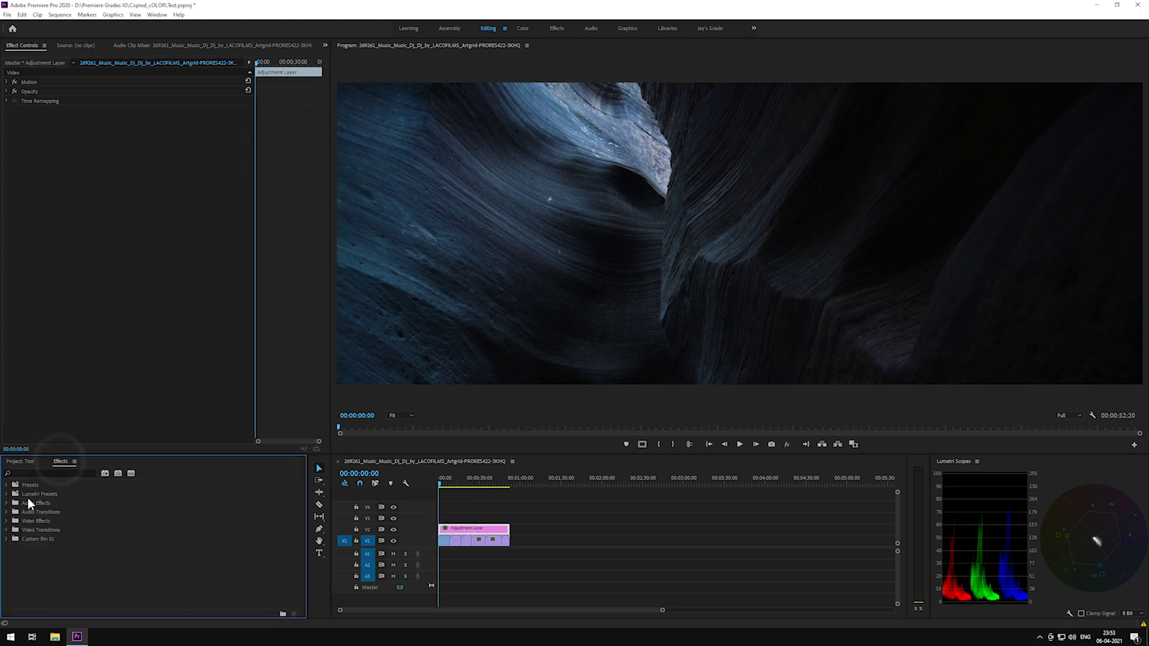
left_click(44, 486)
scroll(41, 539, "down", 3)
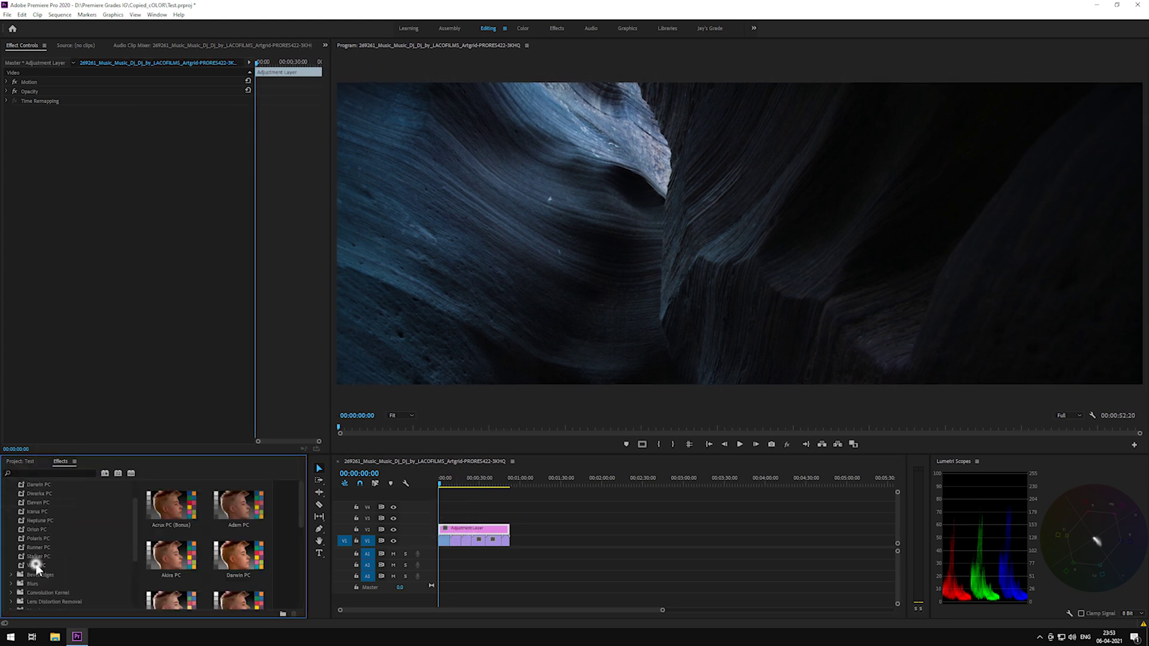
left_click(35, 565)
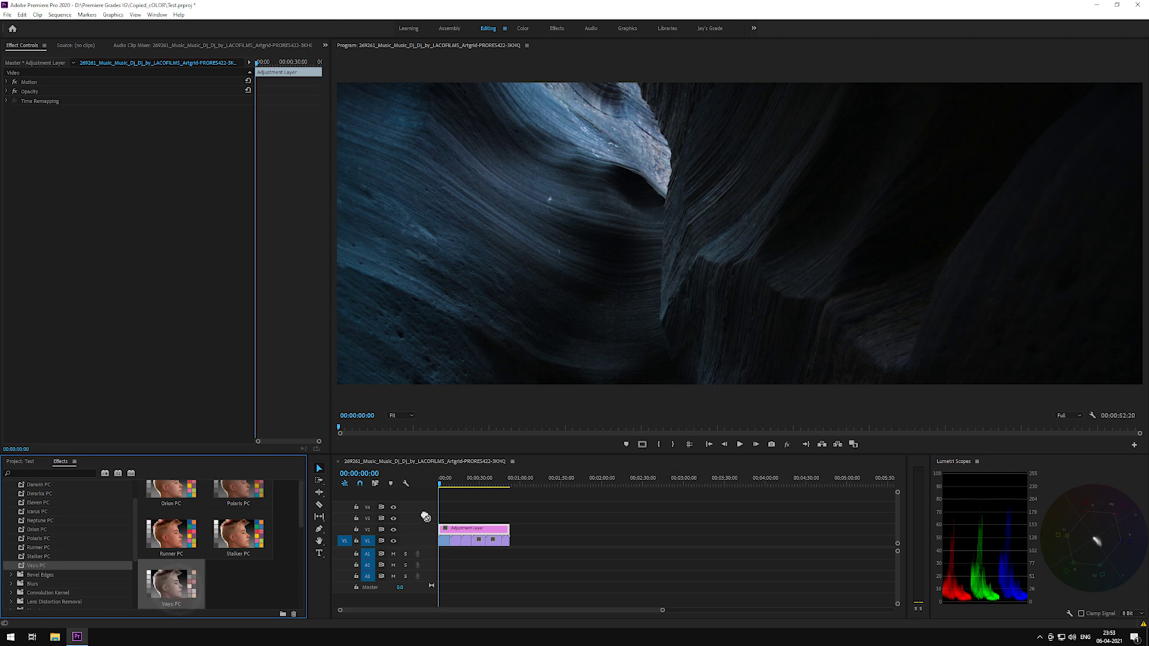
left_click_drag(455, 534, 457, 534)
left_click_drag(456, 530, 459, 529)
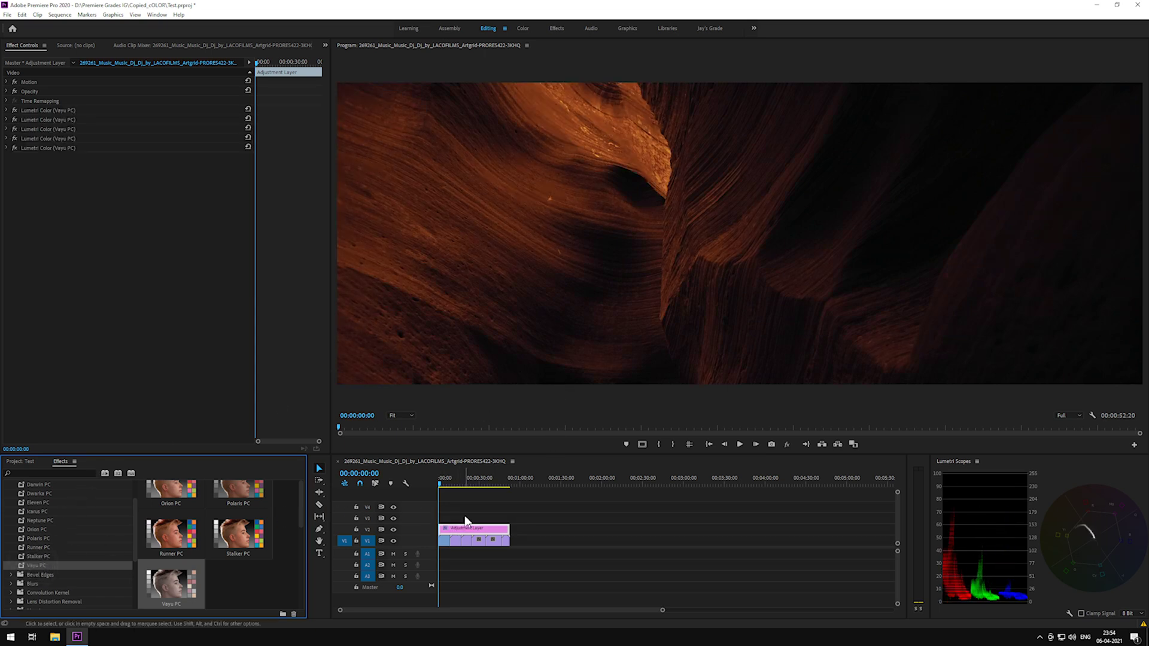
Step: Play and scrub through the graded footage up to the tree shot
left_click(444, 480)
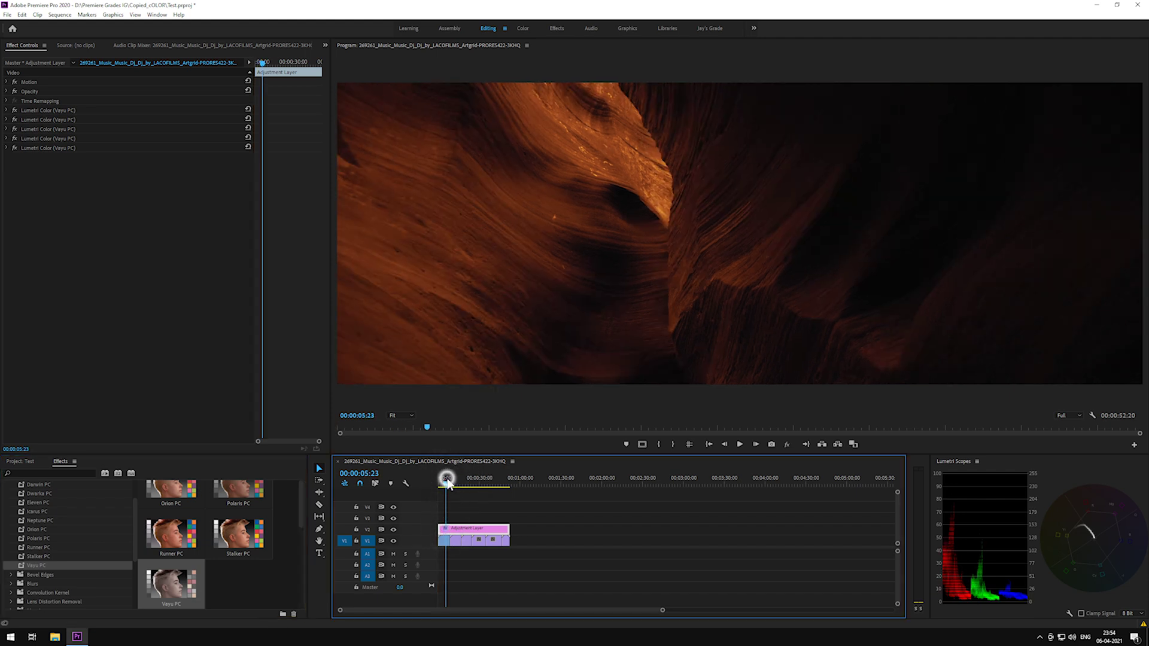
key("space")
key("space")
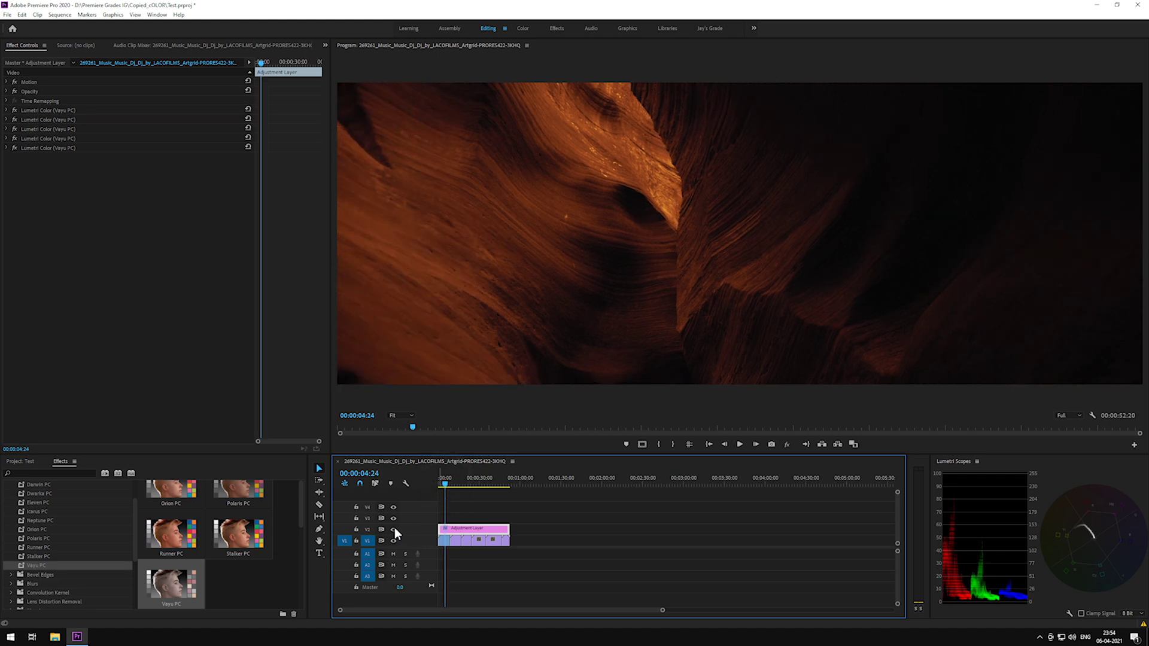
left_click(394, 531)
left_click(451, 484)
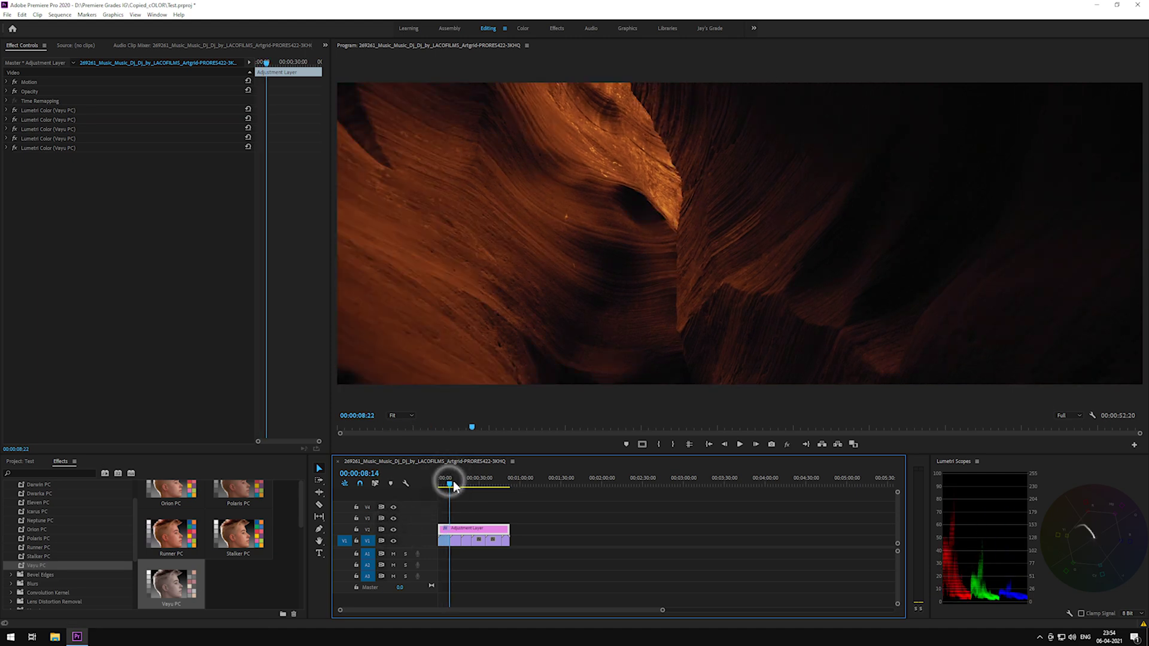
left_click_drag(454, 486, 456, 487)
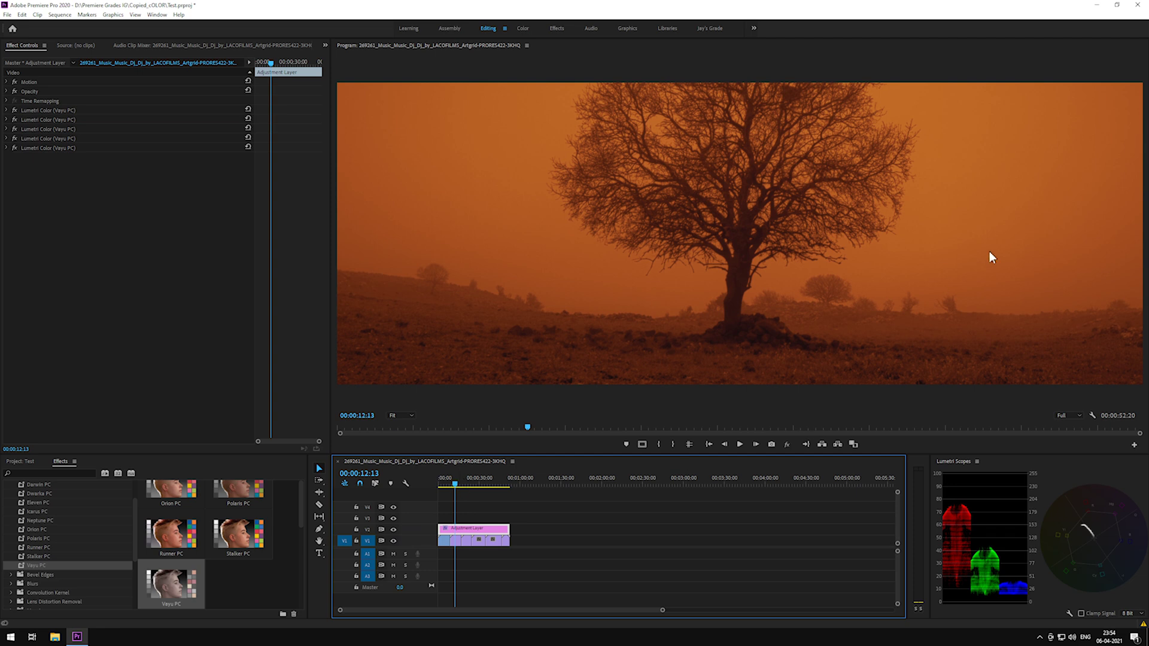
Step: Add Lumetri Color to the Autumn Field clip and raise its highlights wheel
left_click(456, 544)
left_click(36, 473)
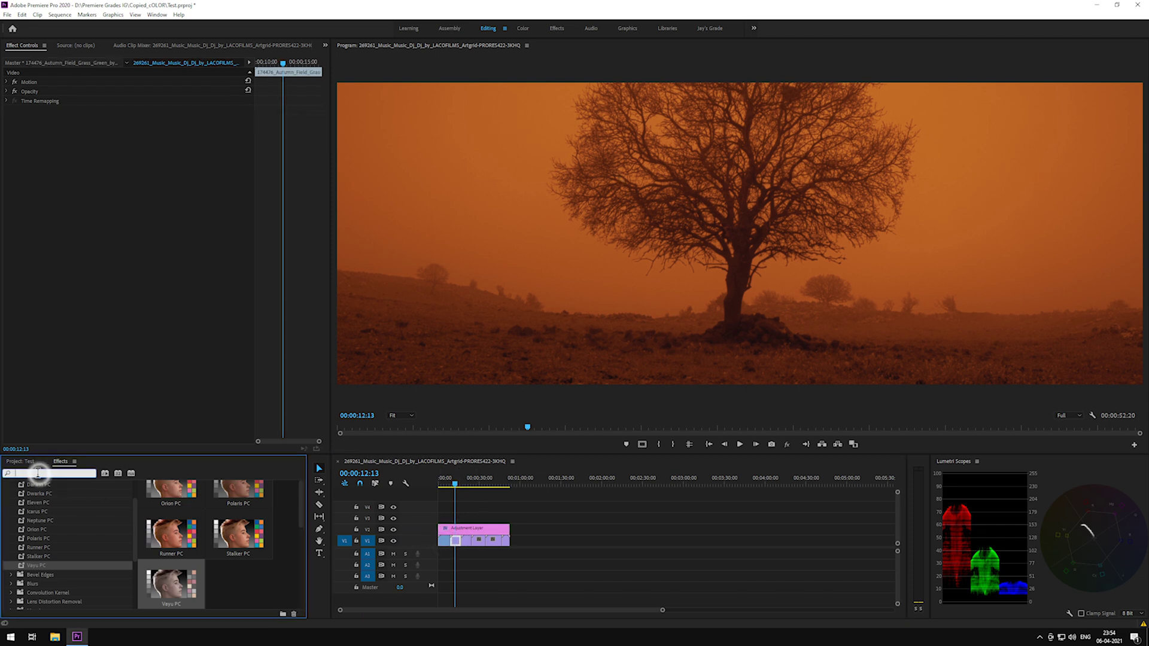
type("lume")
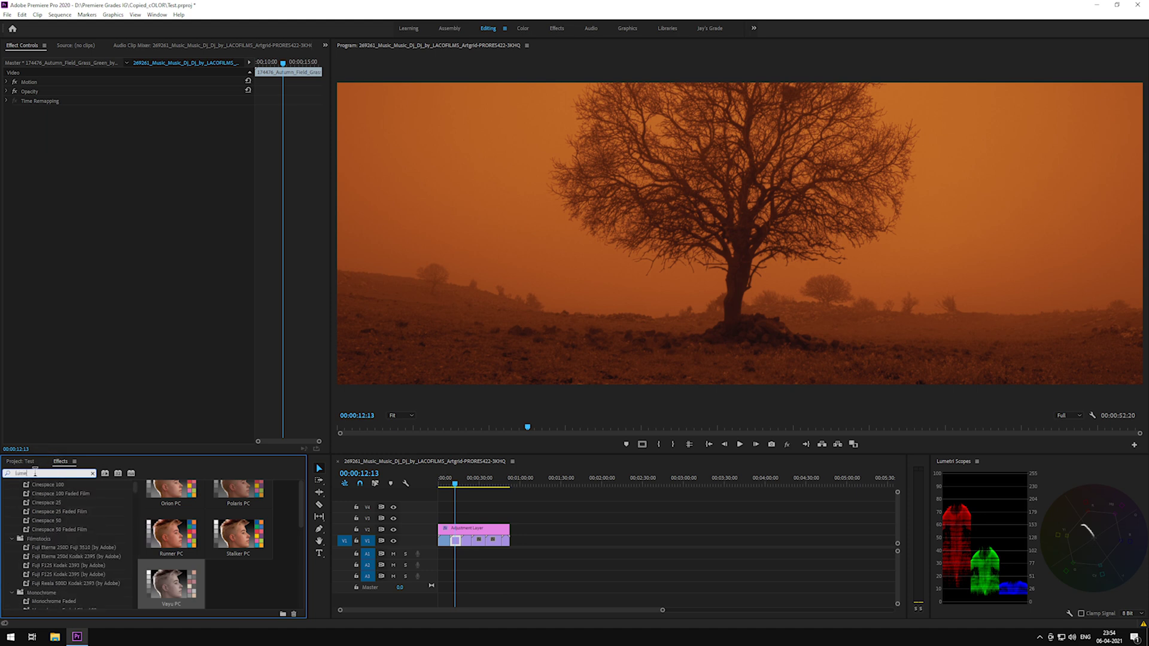
left_click_drag(134, 493, 123, 613)
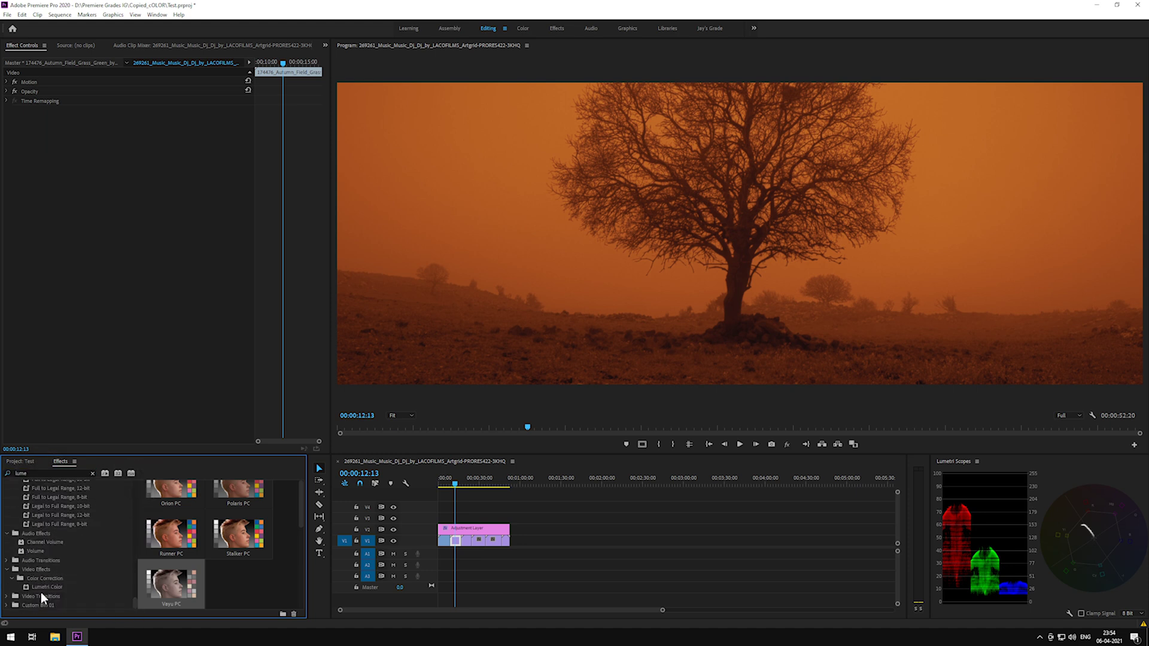
left_click_drag(41, 586, 460, 546)
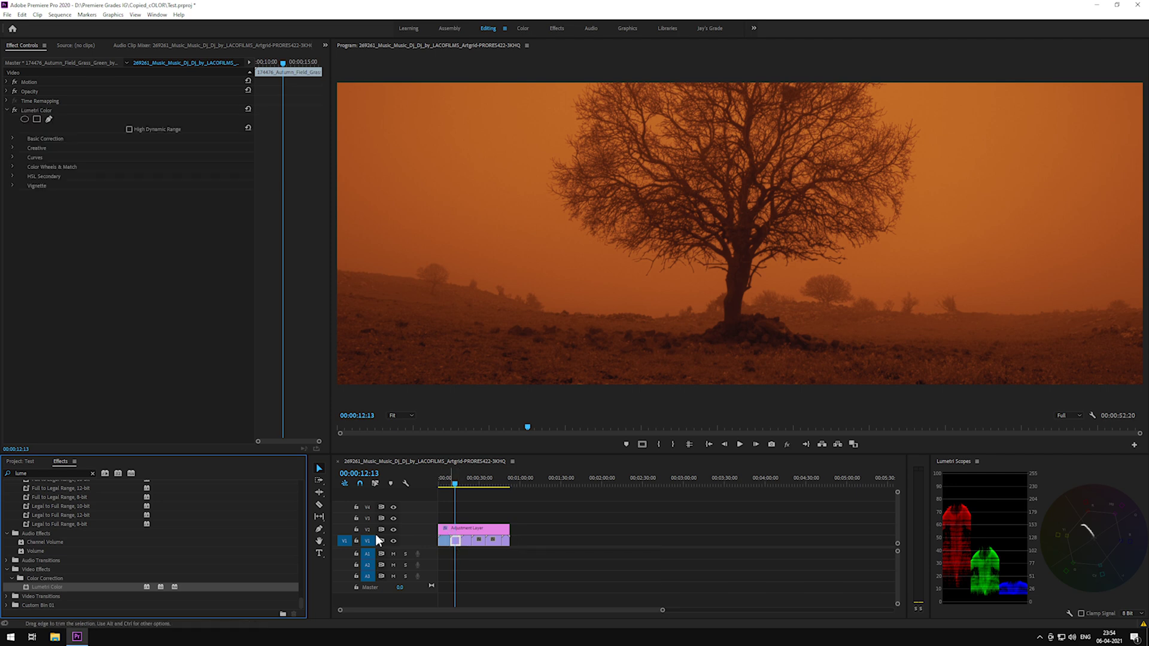
left_click(13, 167)
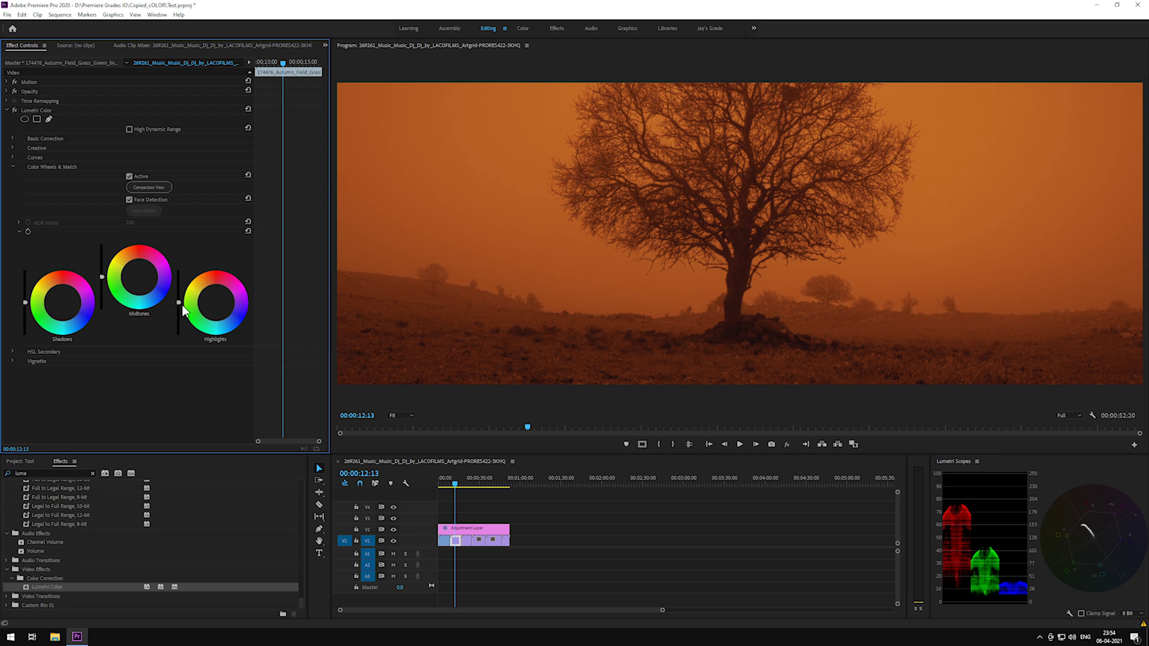
left_click_drag(179, 302, 178, 276)
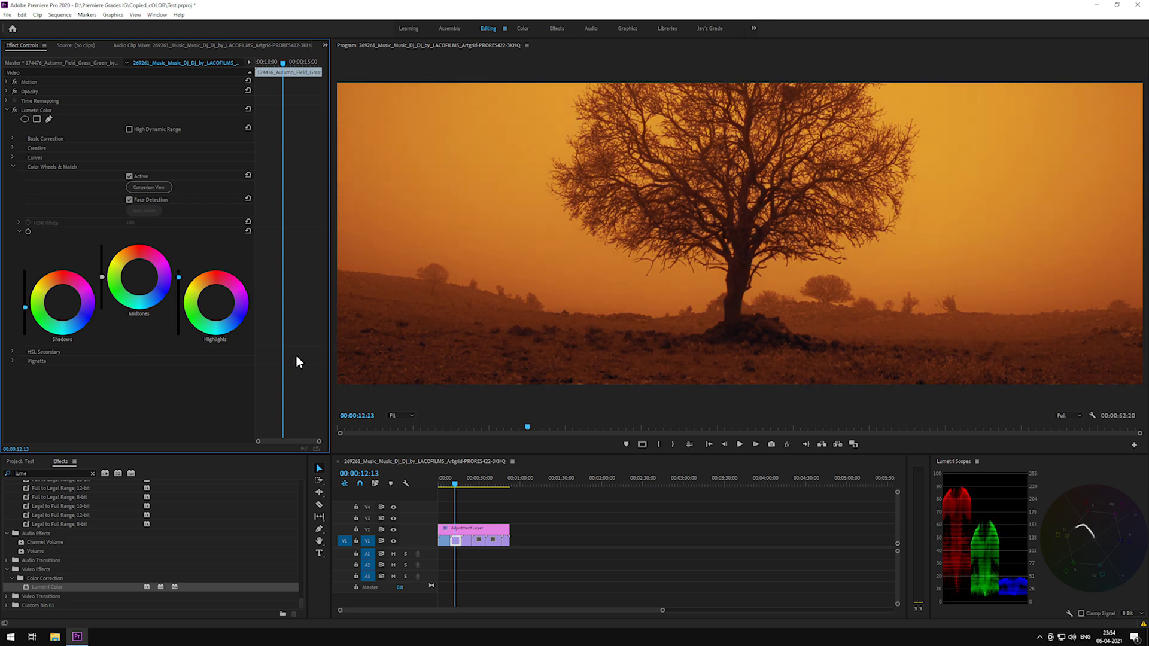
Step: Toggle Global FX Mute to compare, then move to the woman-in-fog clip
left_click(791, 445)
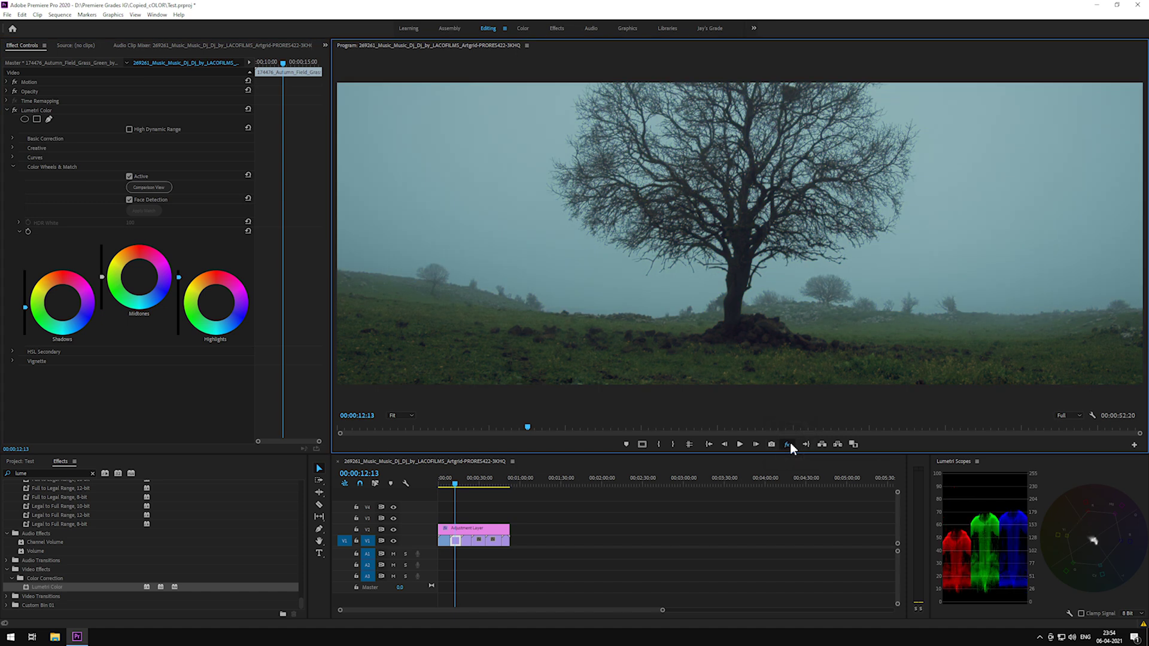
left_click(791, 444)
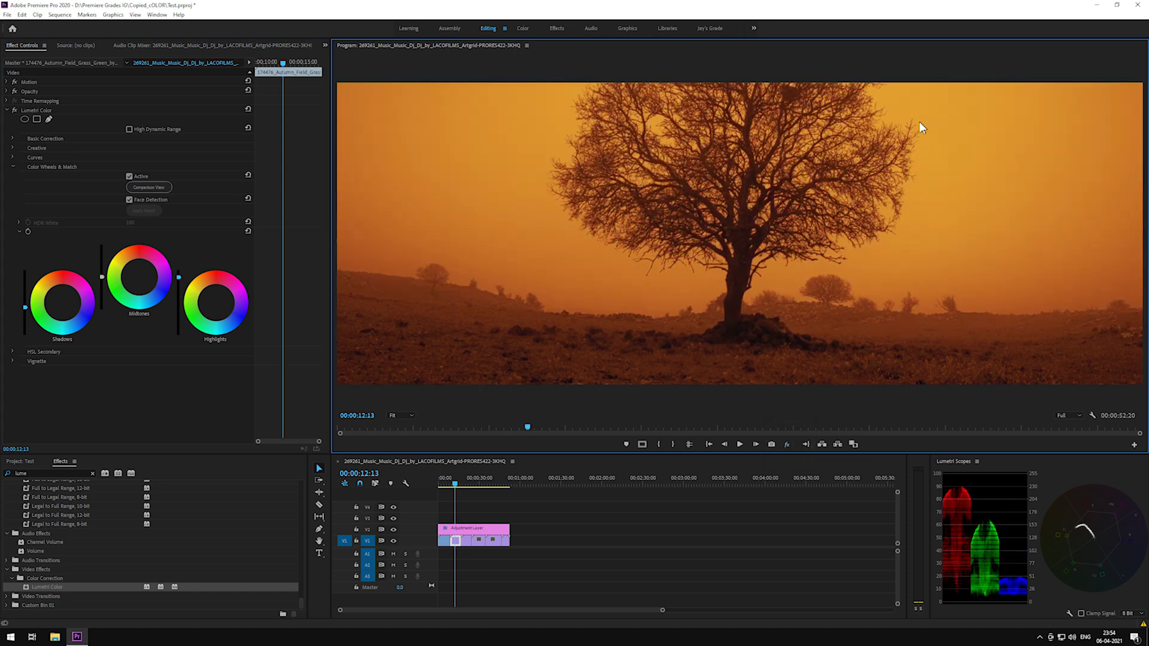
left_click_drag(457, 483, 468, 488)
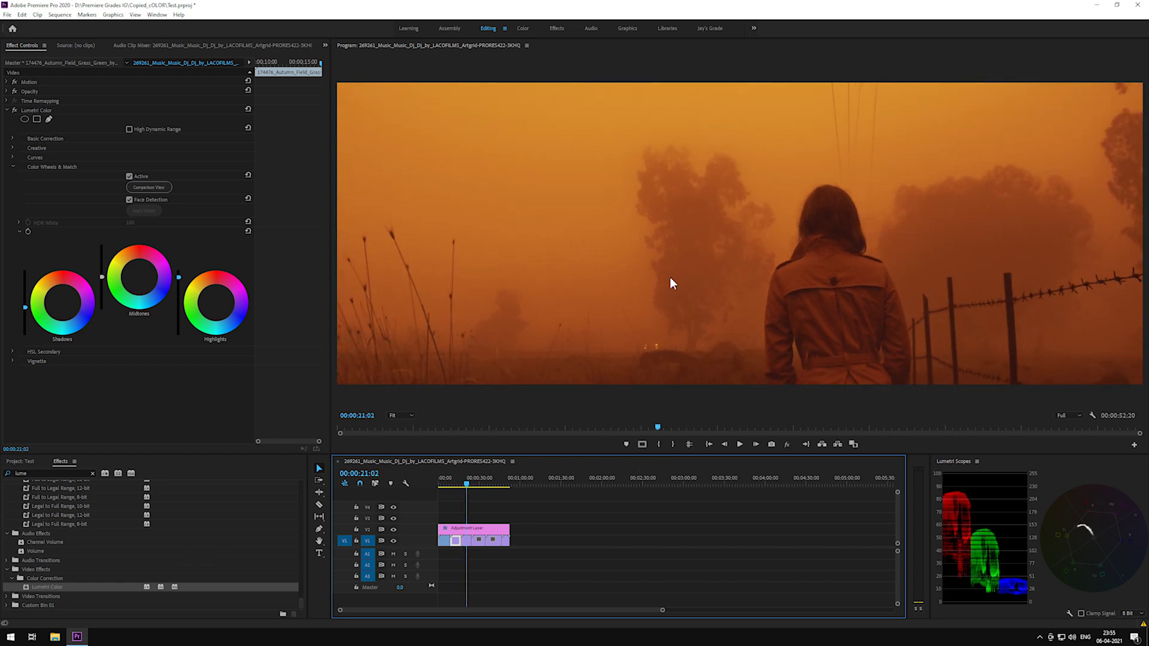
Step: Add Lumetri Color to the fog clip, brighten its wheels, and compare with V2 toggled
left_click(467, 546)
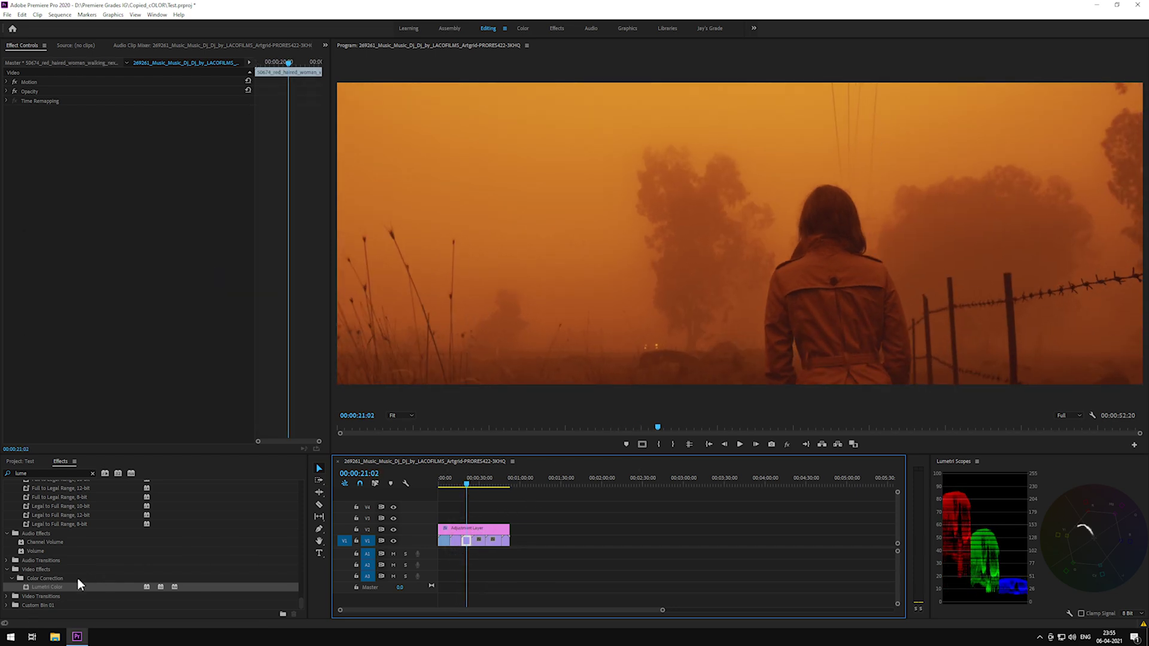
left_click_drag(54, 587, 468, 544)
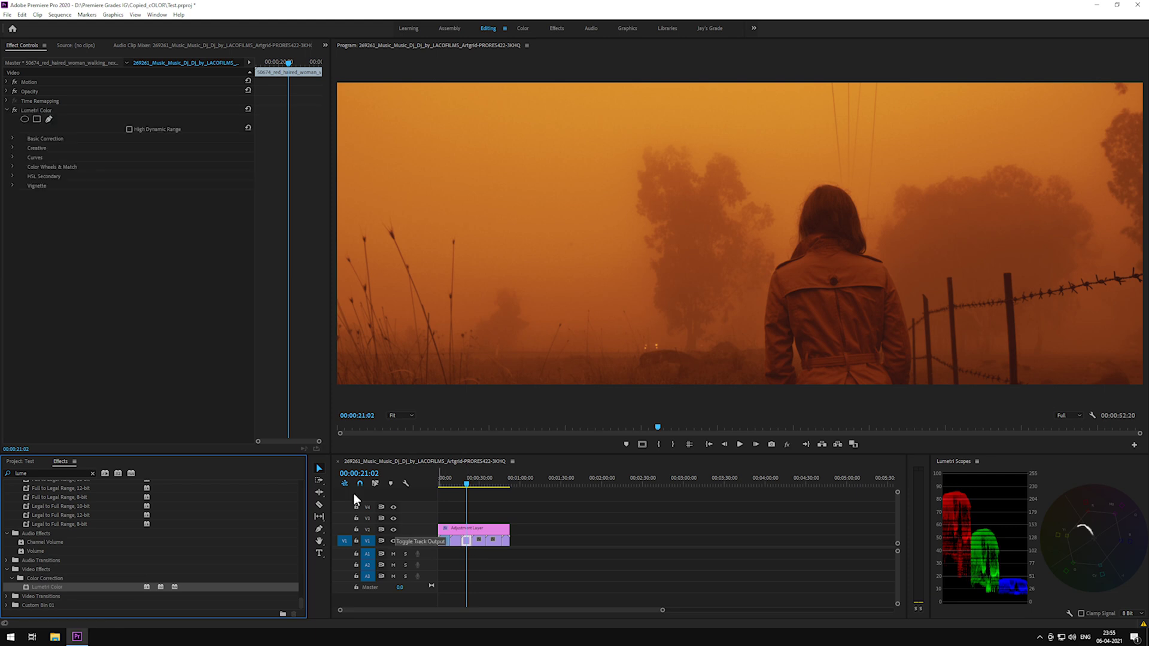
left_click(13, 168)
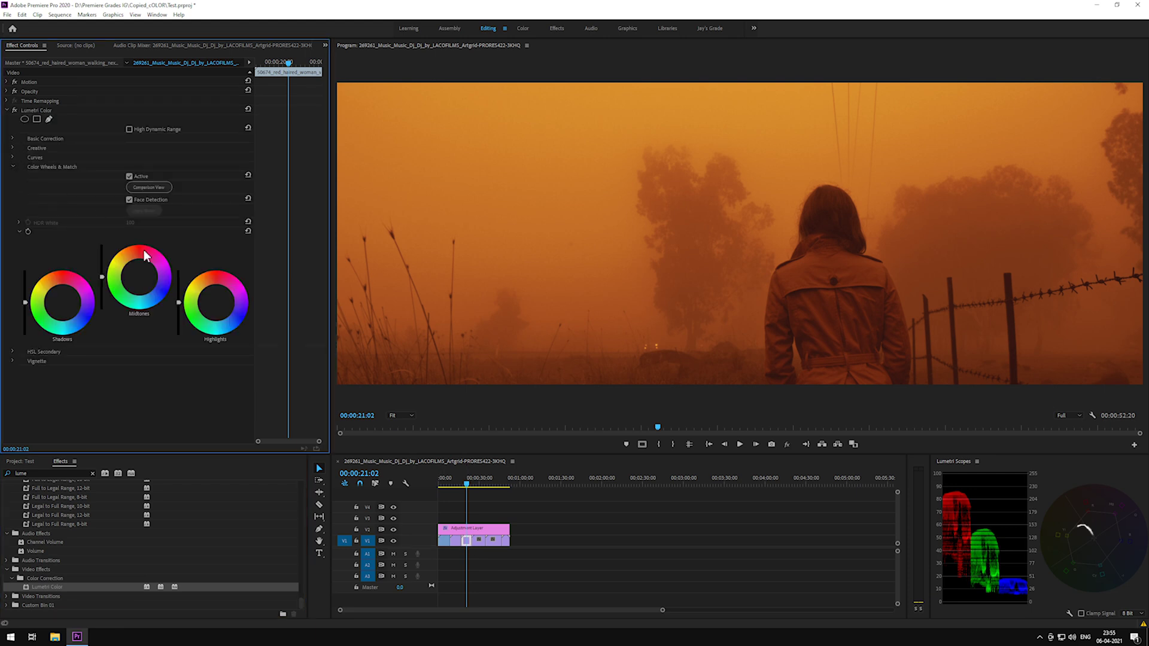
left_click_drag(179, 293, 179, 291)
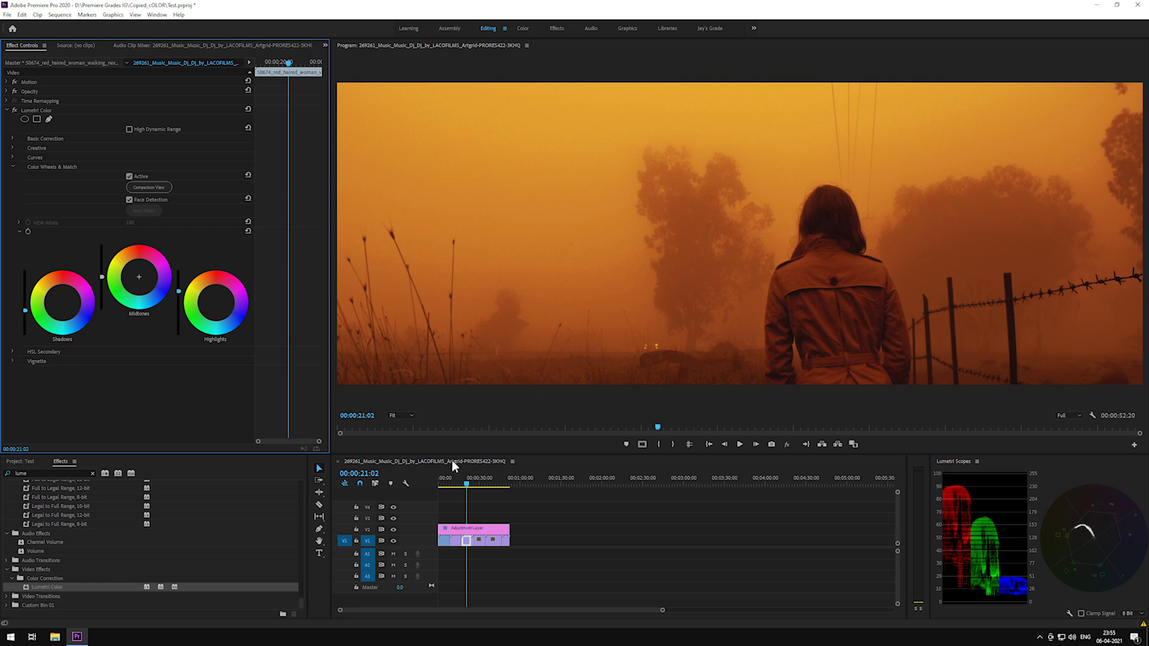
left_click(393, 530)
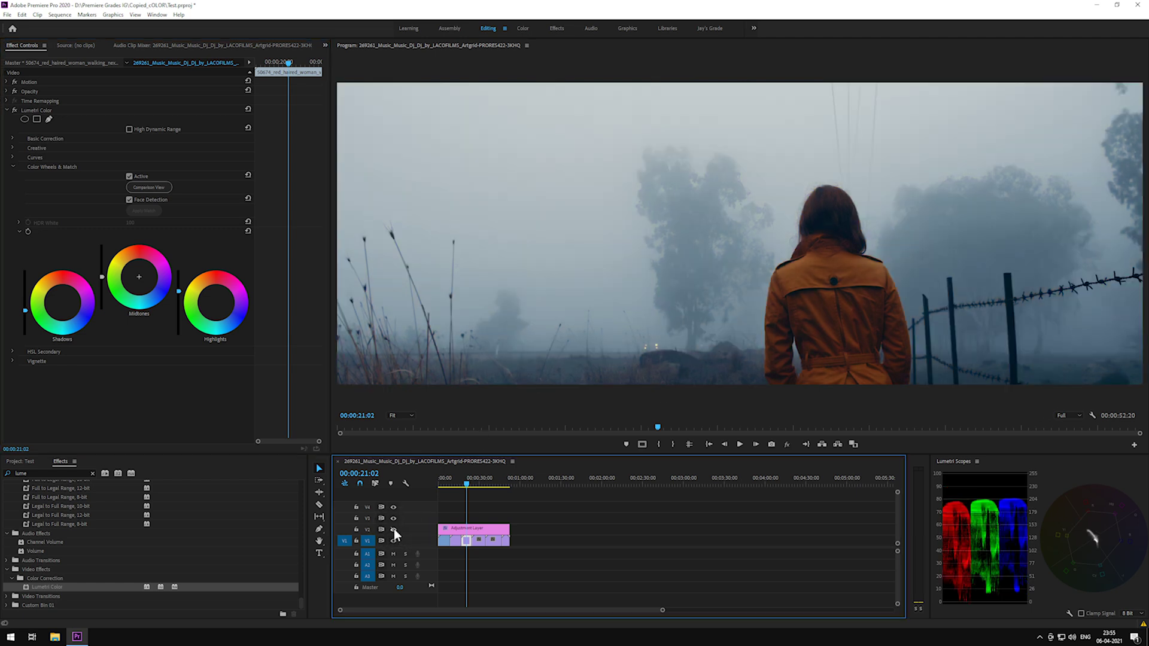
left_click(393, 530)
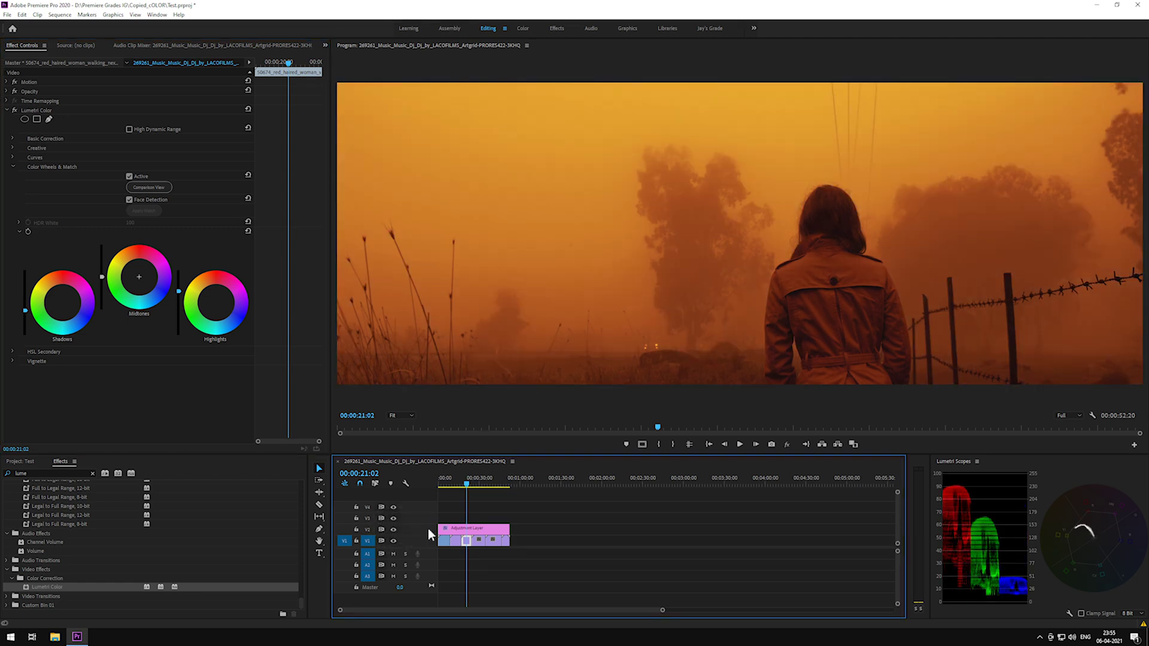
Step: Add Lumetri Color to the concert-hall clip and brighten its colour-wheel tones
left_click_drag(468, 483, 478, 489)
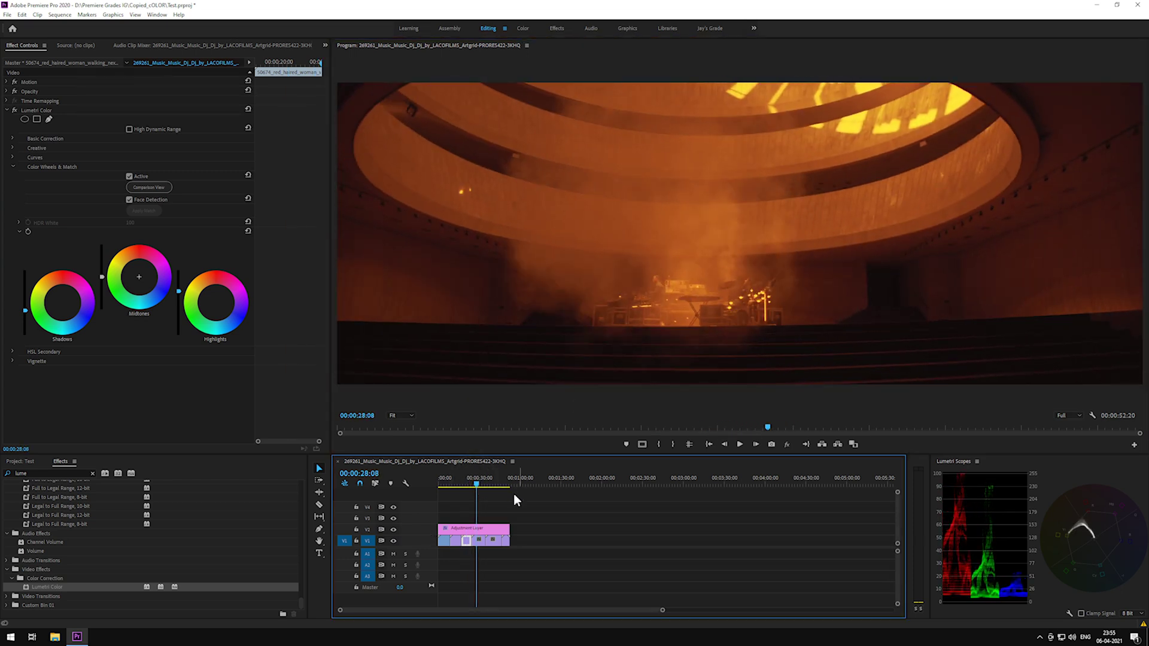
left_click(480, 549)
left_click(393, 529)
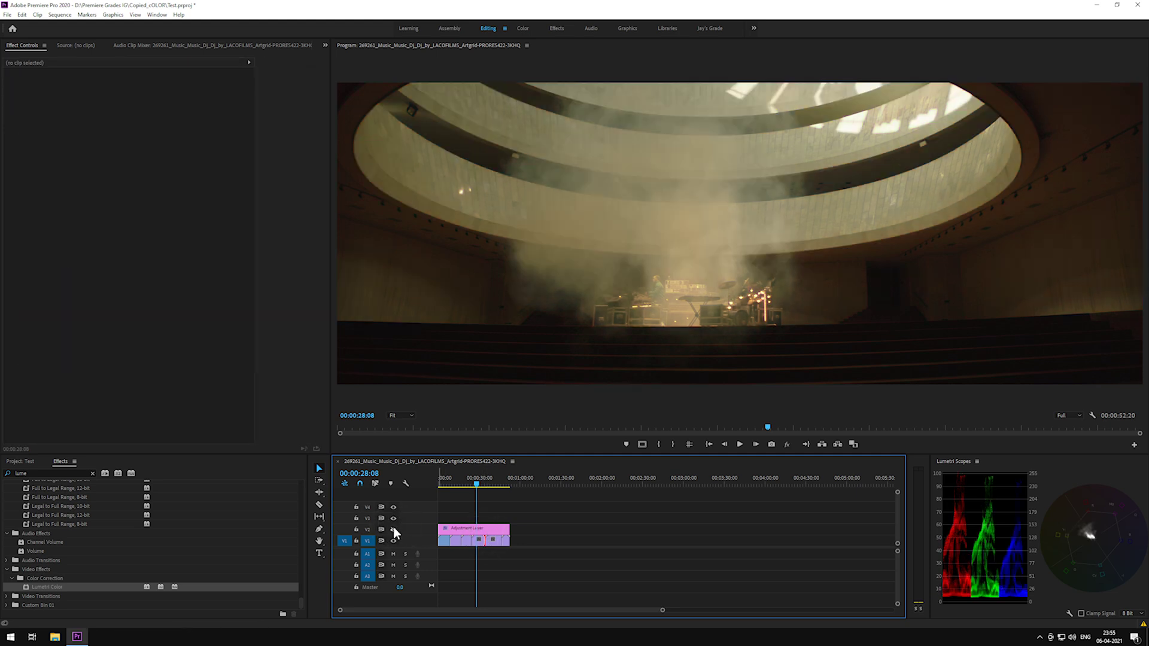
left_click(394, 530)
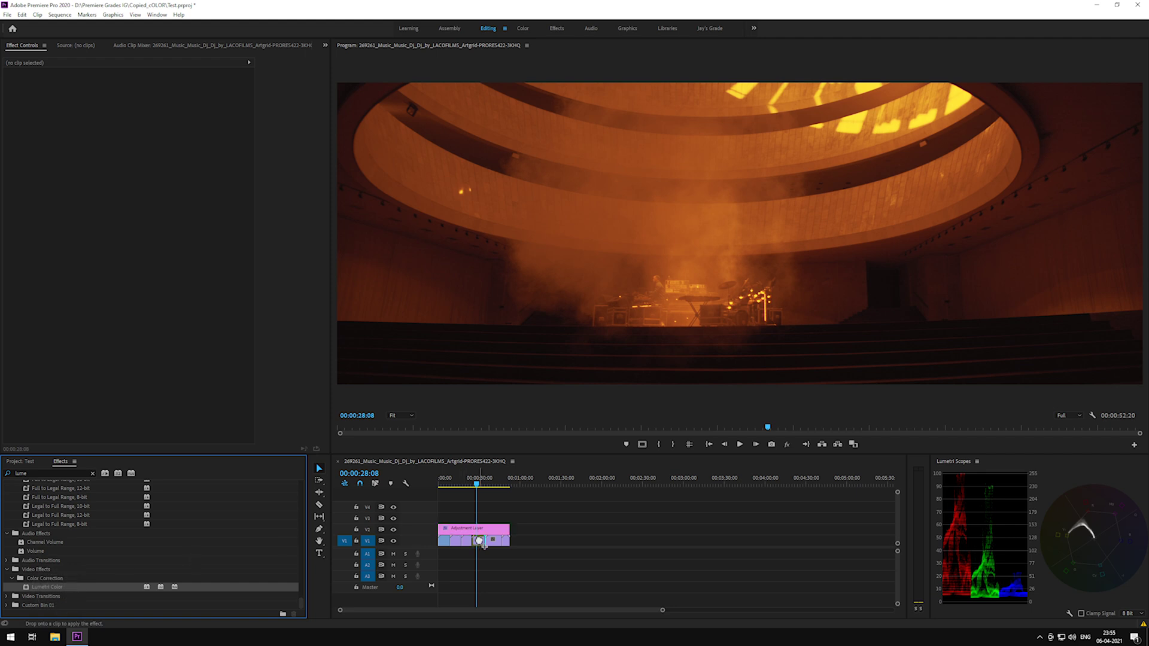
left_click_drag(56, 588, 479, 540)
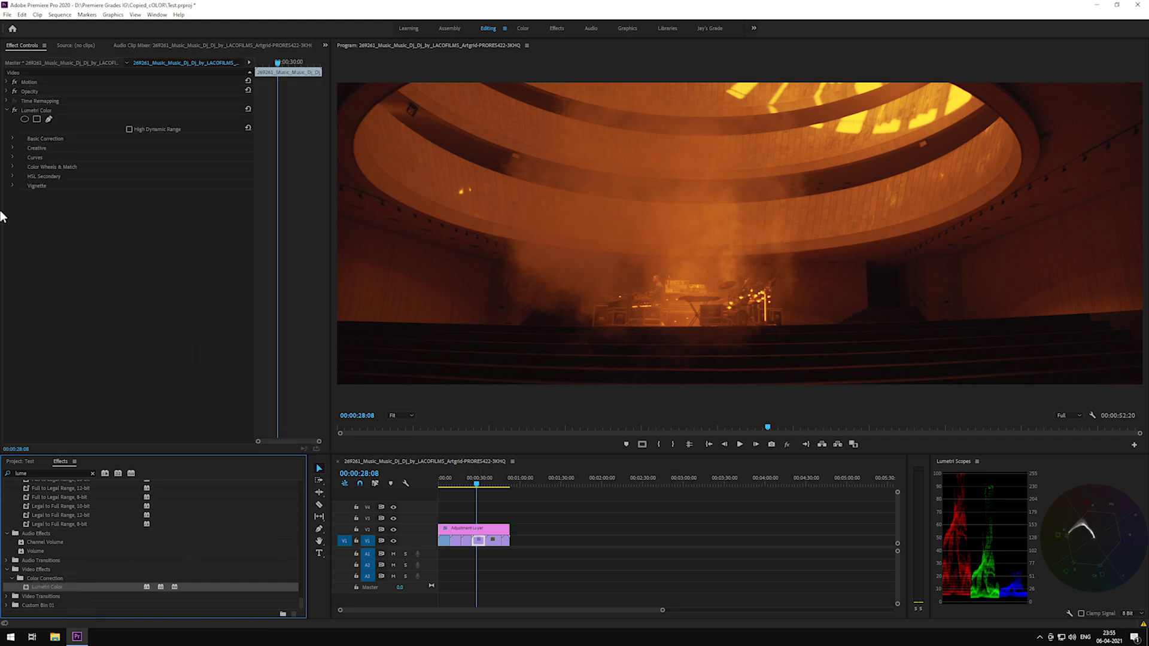
left_click(13, 167)
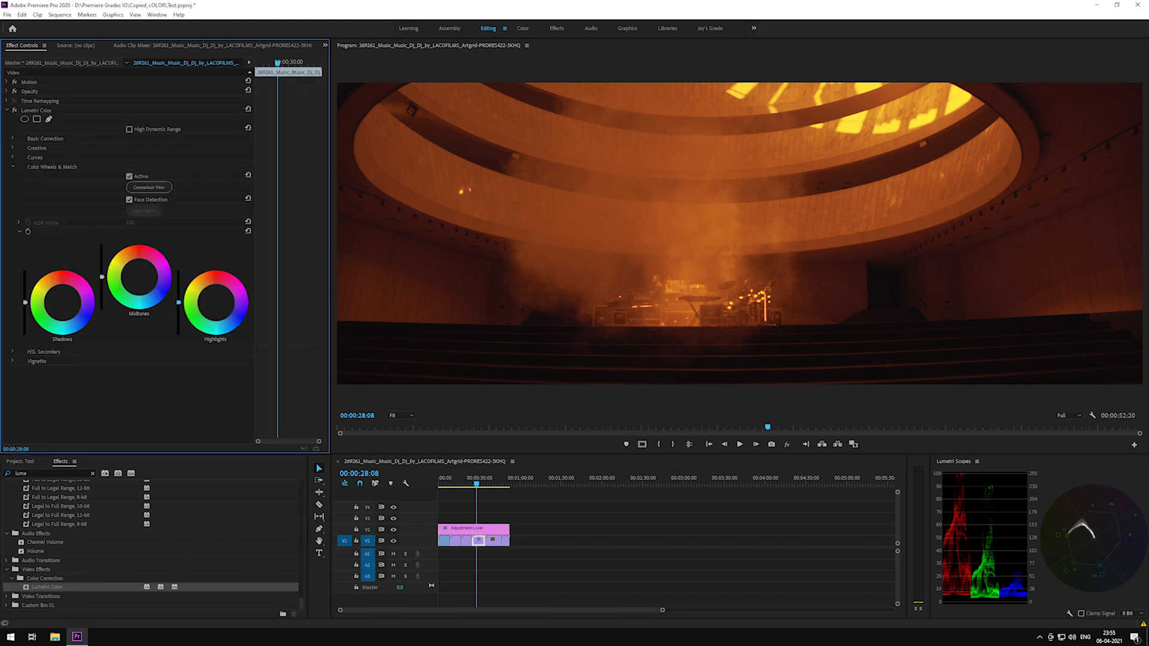
left_click_drag(179, 302, 179, 287)
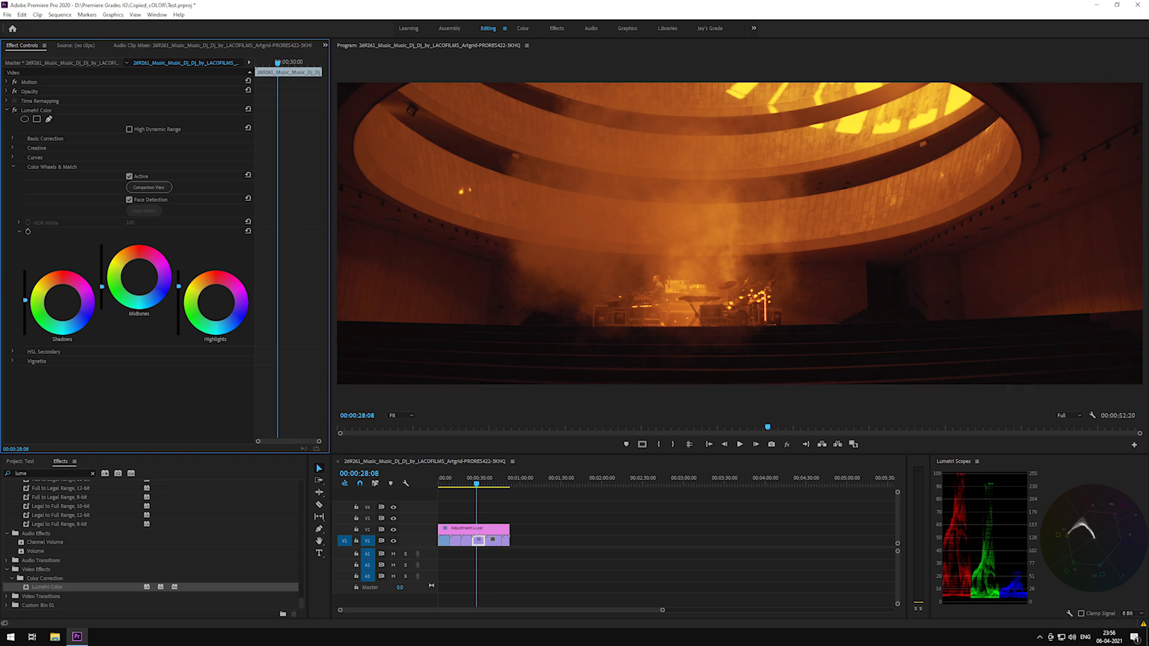
Step: Compare the concert-hall clip with and without the orange look at 100% zoom
left_click(392, 530)
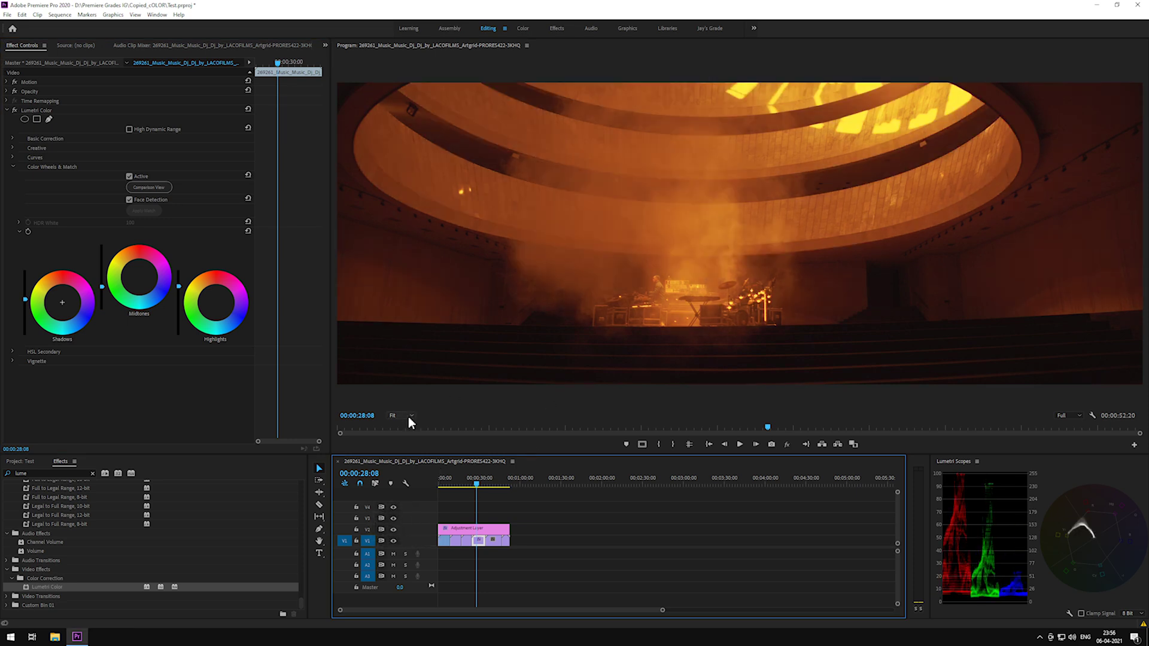
left_click(403, 415)
left_click(403, 477)
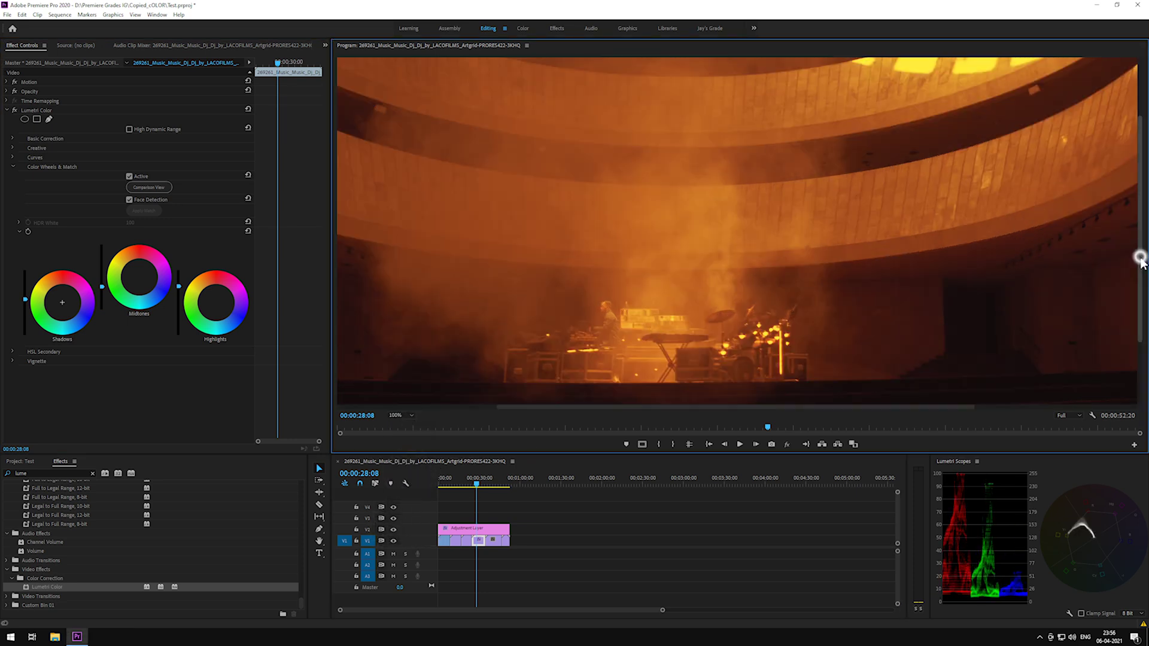
left_click_drag(1146, 265, 1144, 287)
left_click(393, 529)
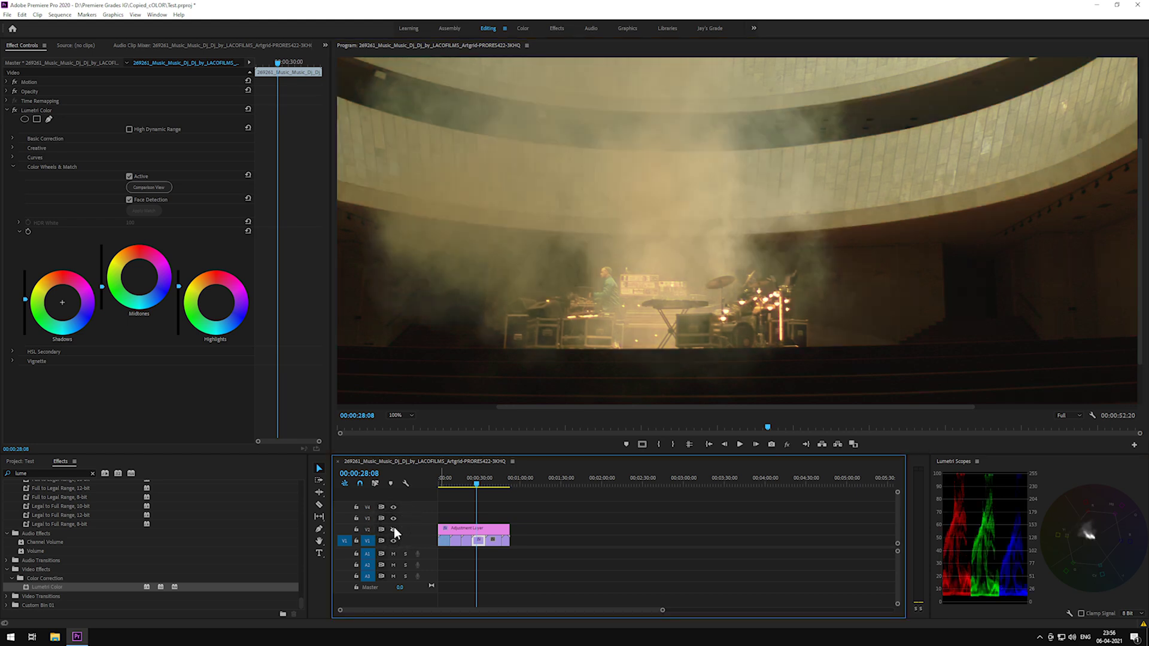
left_click(392, 530)
left_click(397, 409)
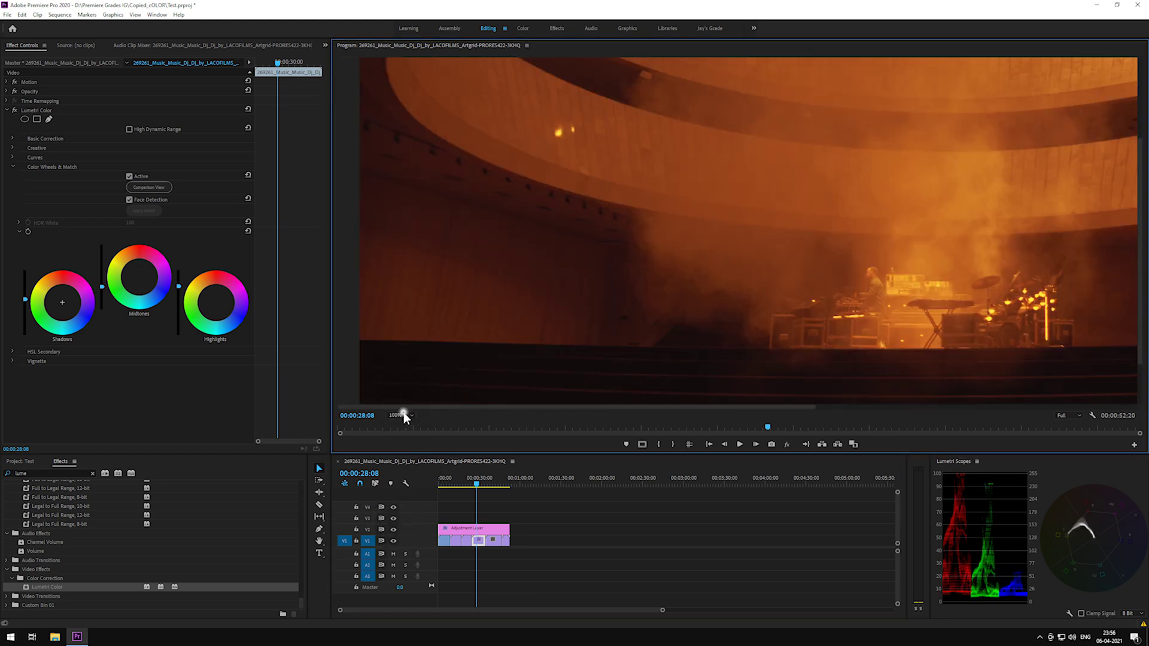
left_click_drag(479, 484, 496, 485)
Step: Check the ungraded crater clip, then add Lumetri Color to it
left_click(495, 541)
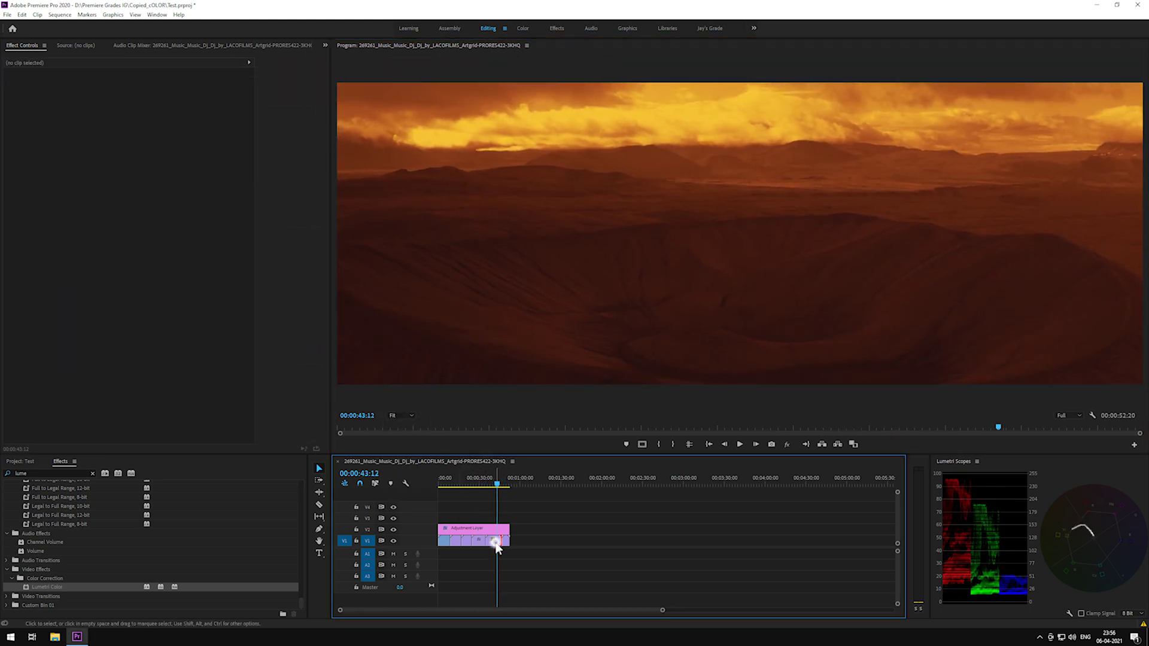
left_click(392, 530)
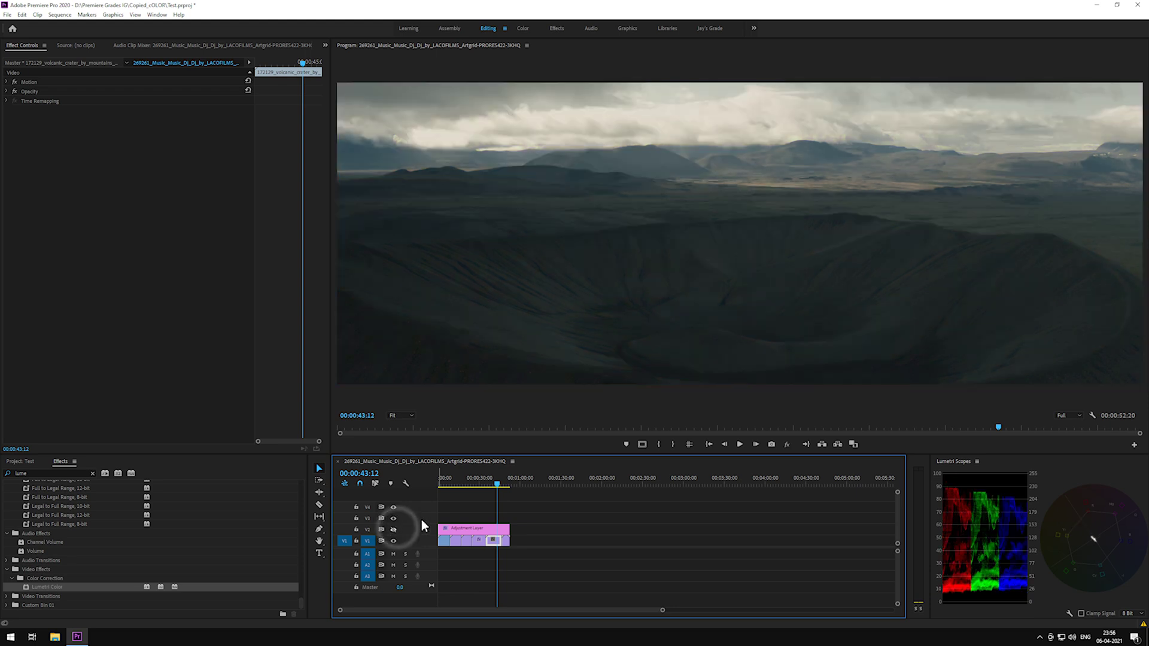
left_click(481, 483)
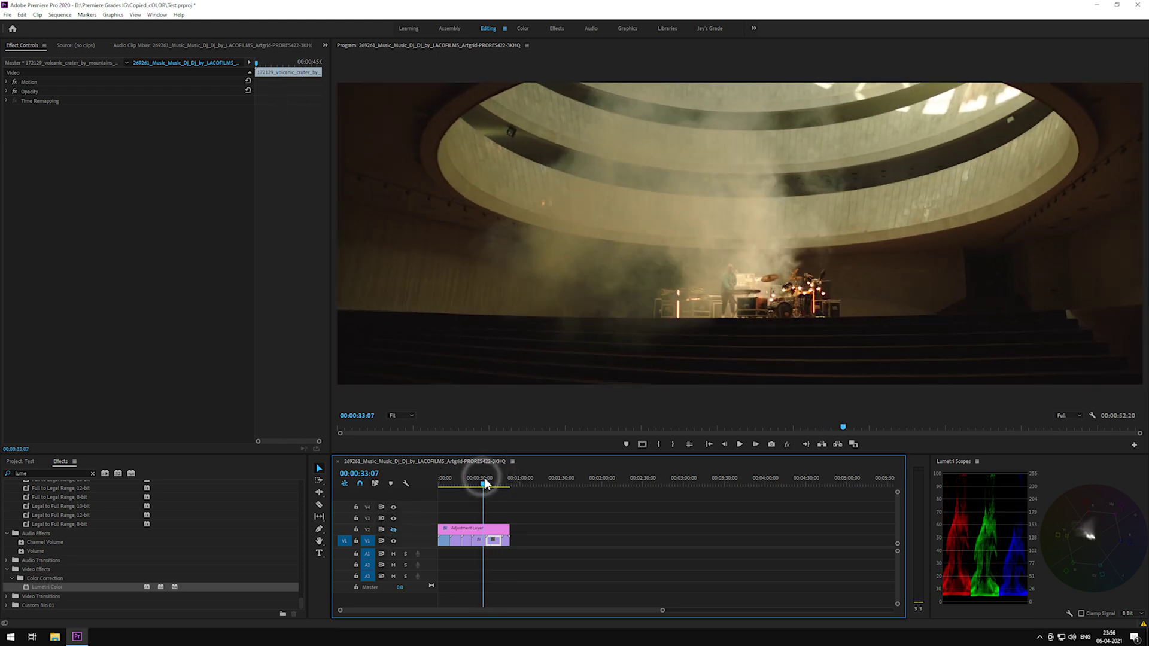
left_click_drag(481, 483, 501, 486)
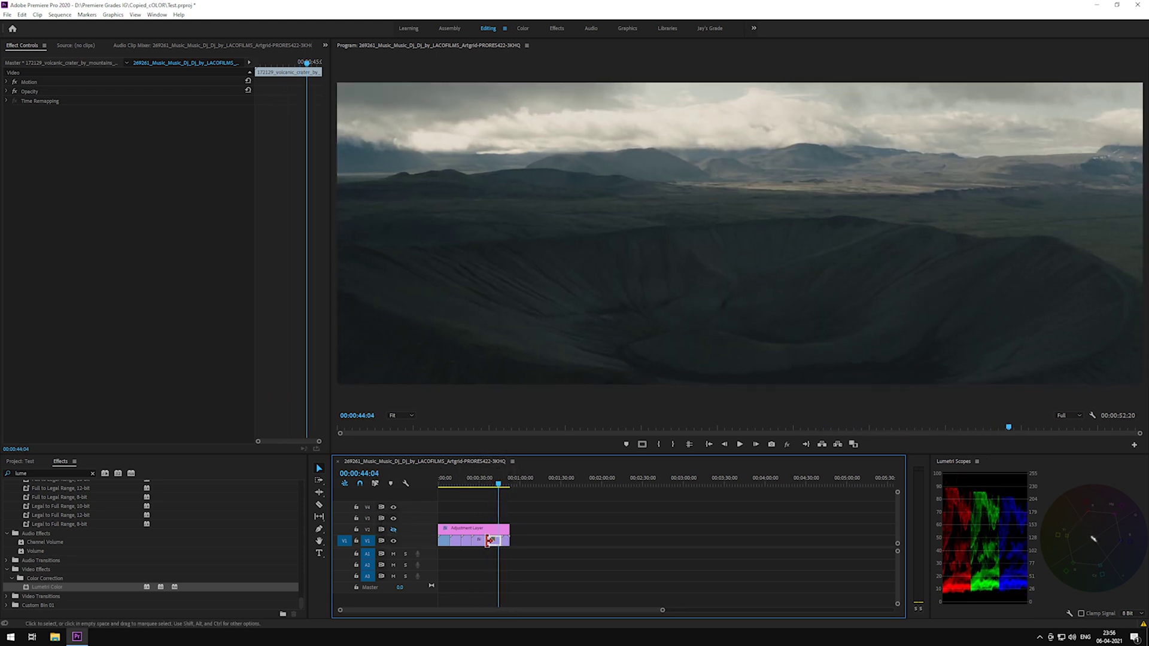
left_click(394, 530)
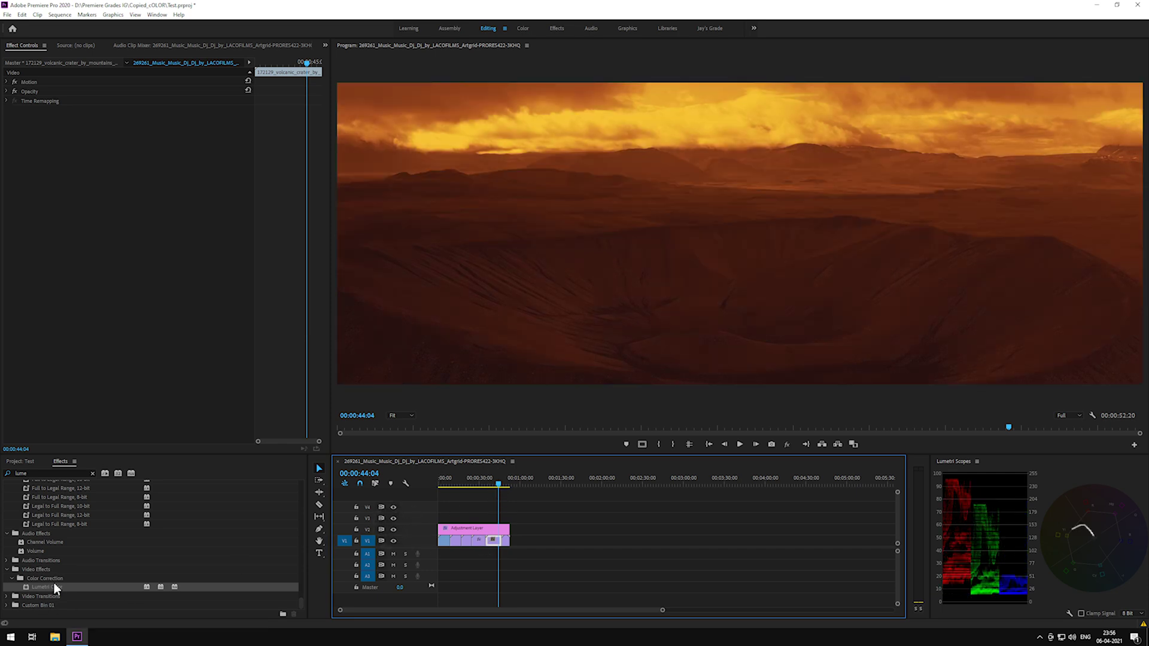
left_click_drag(54, 588, 494, 541)
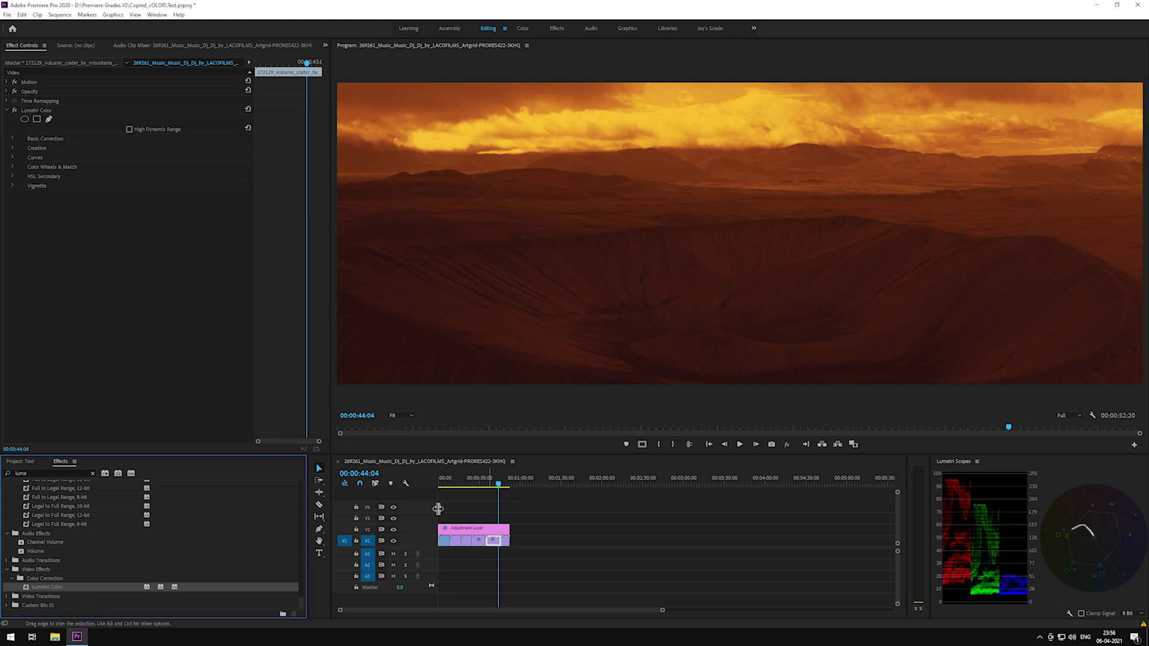
Step: Lower the crater's highlights, deepen shadows, lift midtones, and compare against the ungraded image
left_click(12, 167)
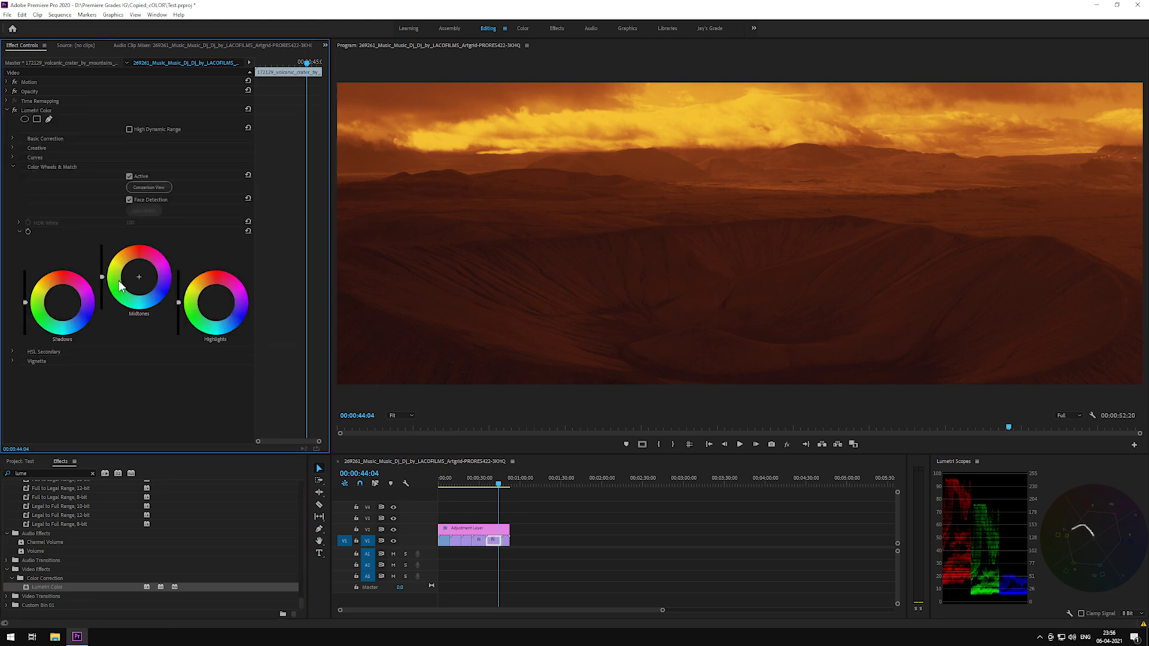
left_click_drag(179, 302, 179, 311)
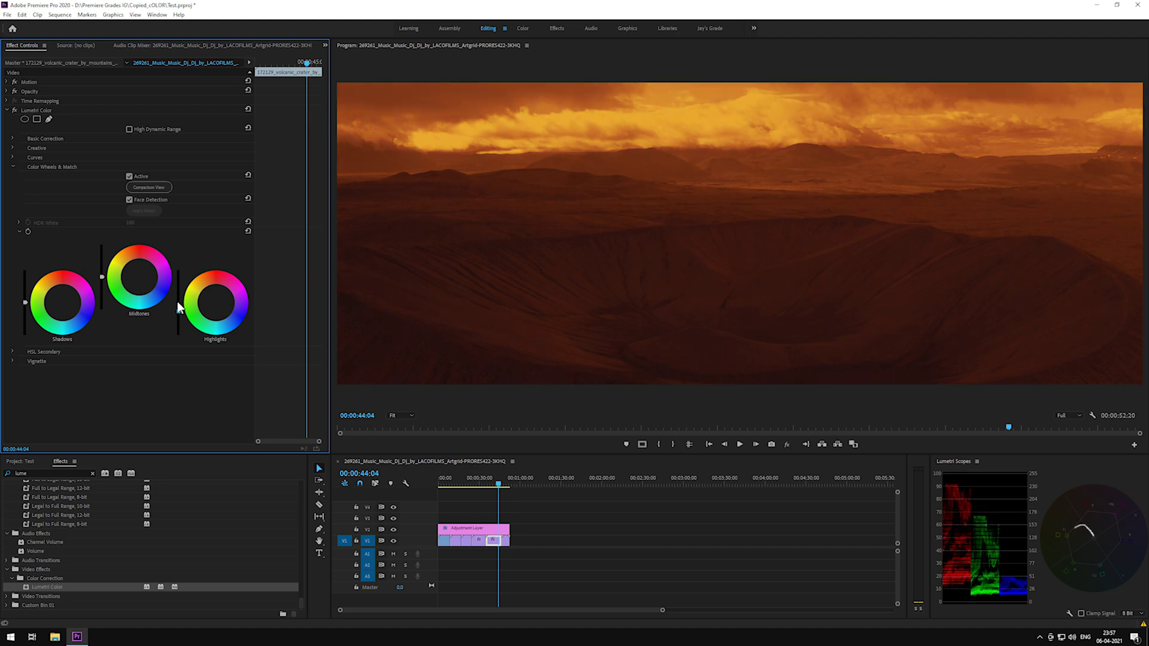
key("ctrl+z")
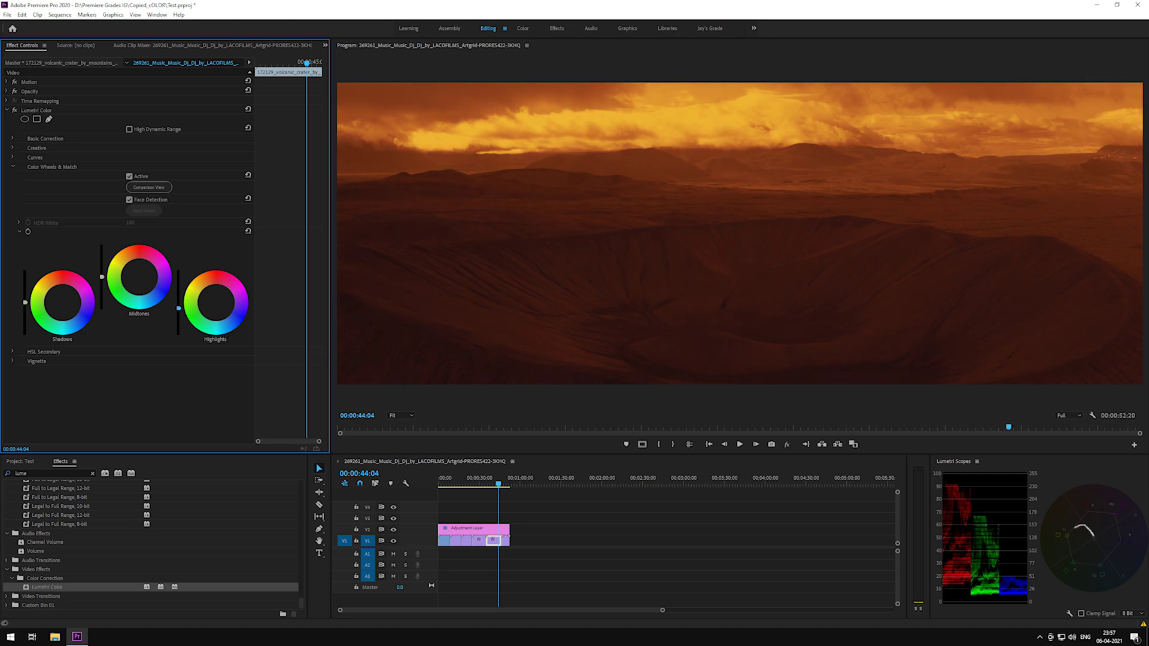
left_click_drag(179, 308, 178, 314)
left_click_drag(25, 303, 25, 311)
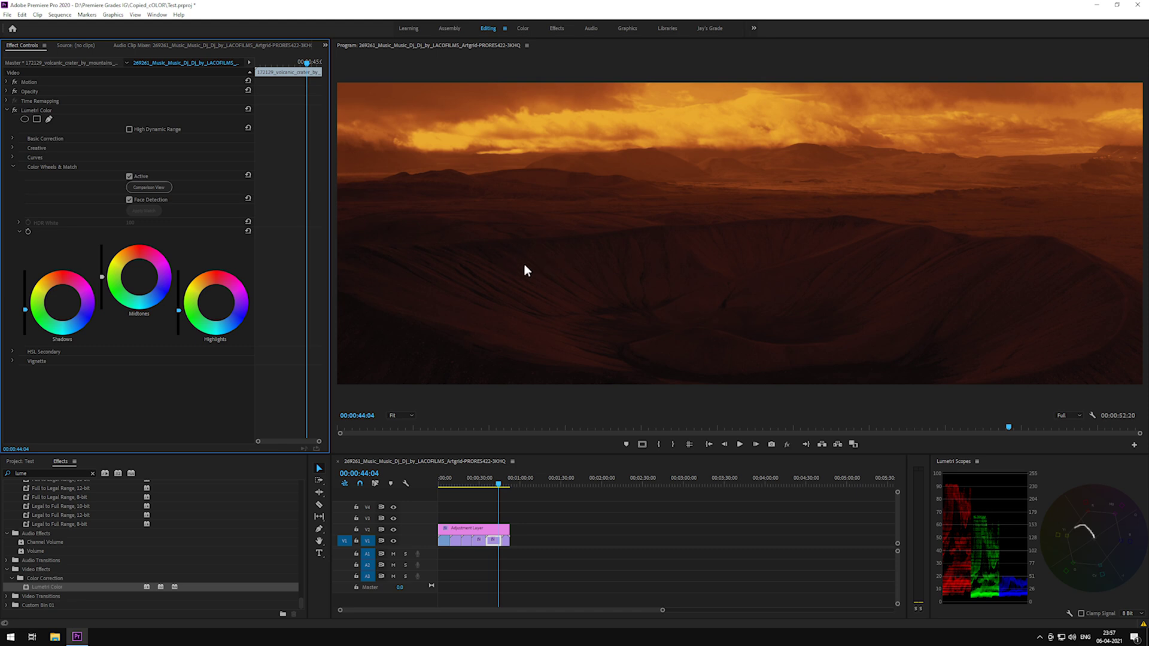
left_click_drag(101, 280, 102, 272)
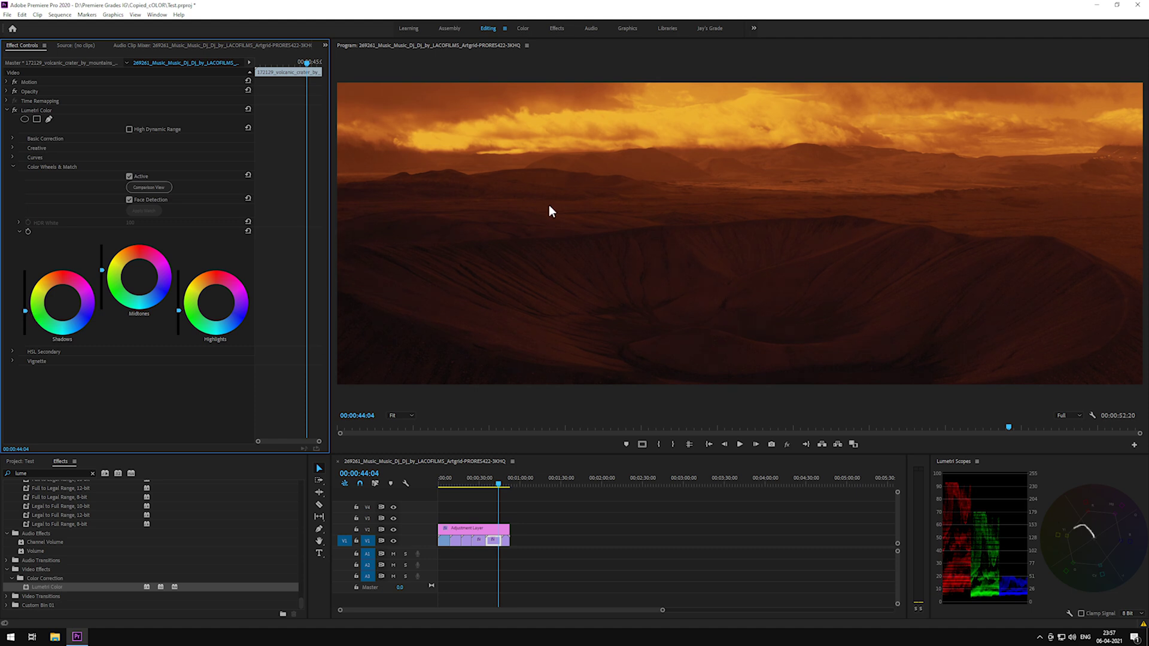
left_click(394, 531)
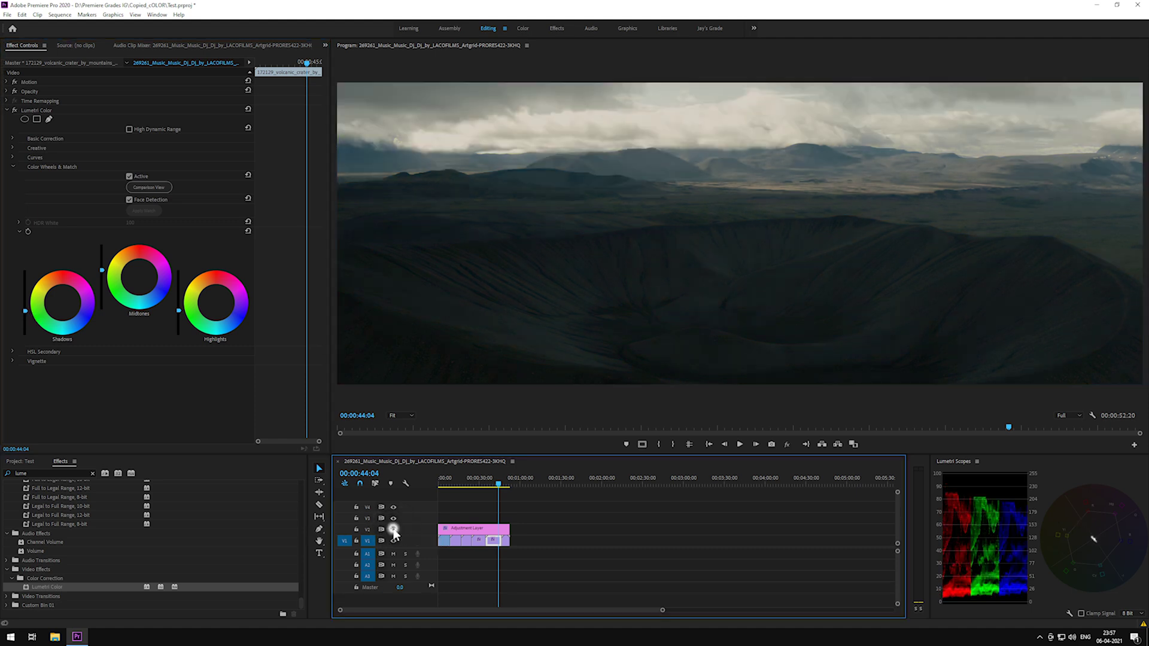
Step: Move to the dancer face clip, select it, and view it ungraded
left_click(504, 485)
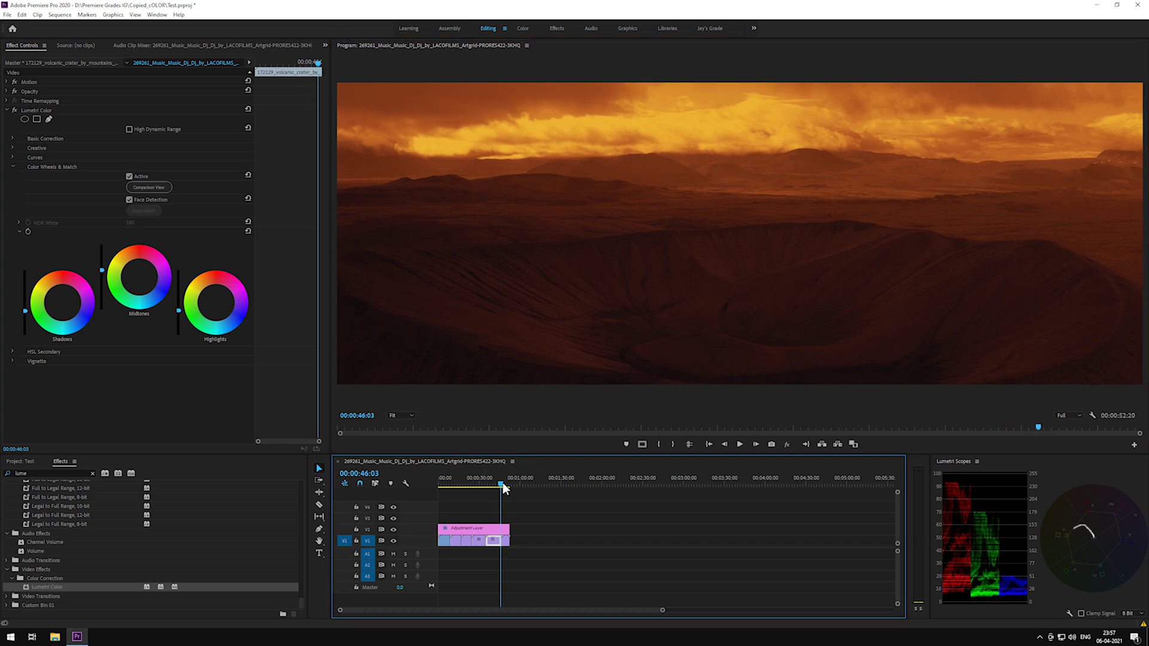
left_click_drag(504, 488, 508, 489)
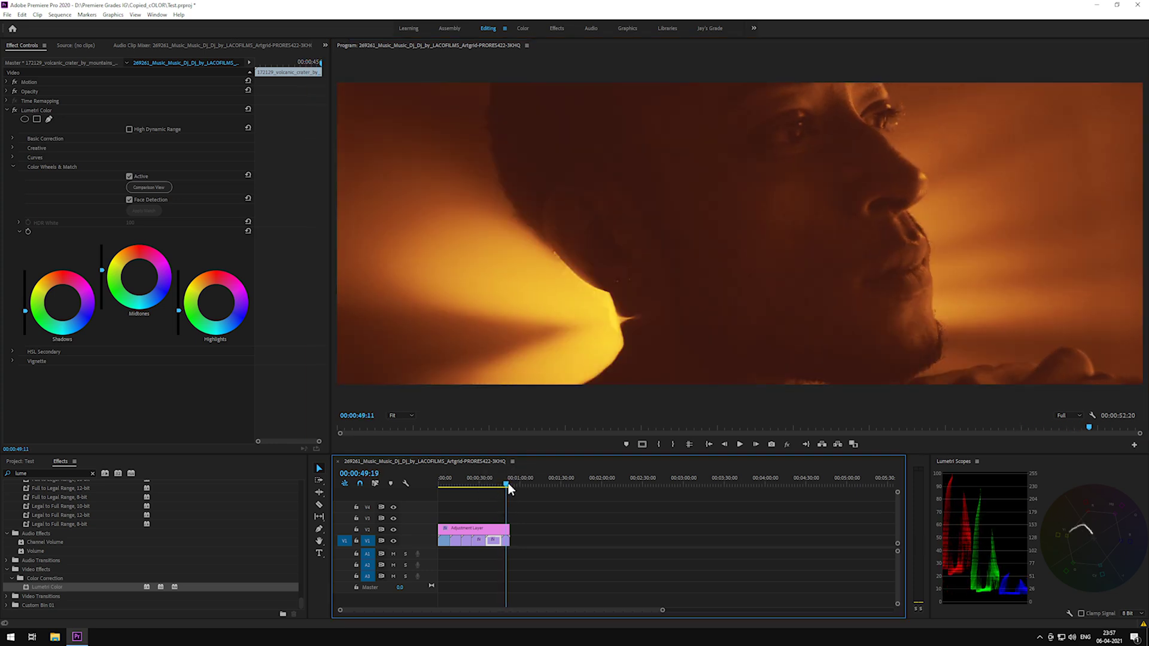
left_click_drag(508, 489, 505, 488)
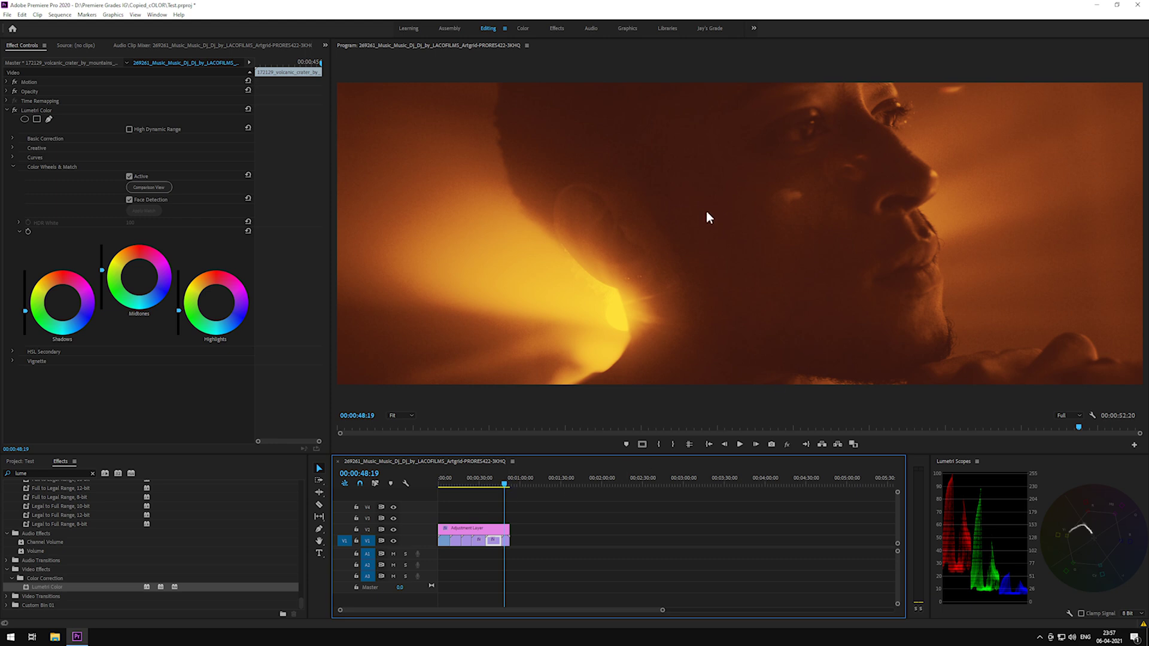
left_click(505, 541)
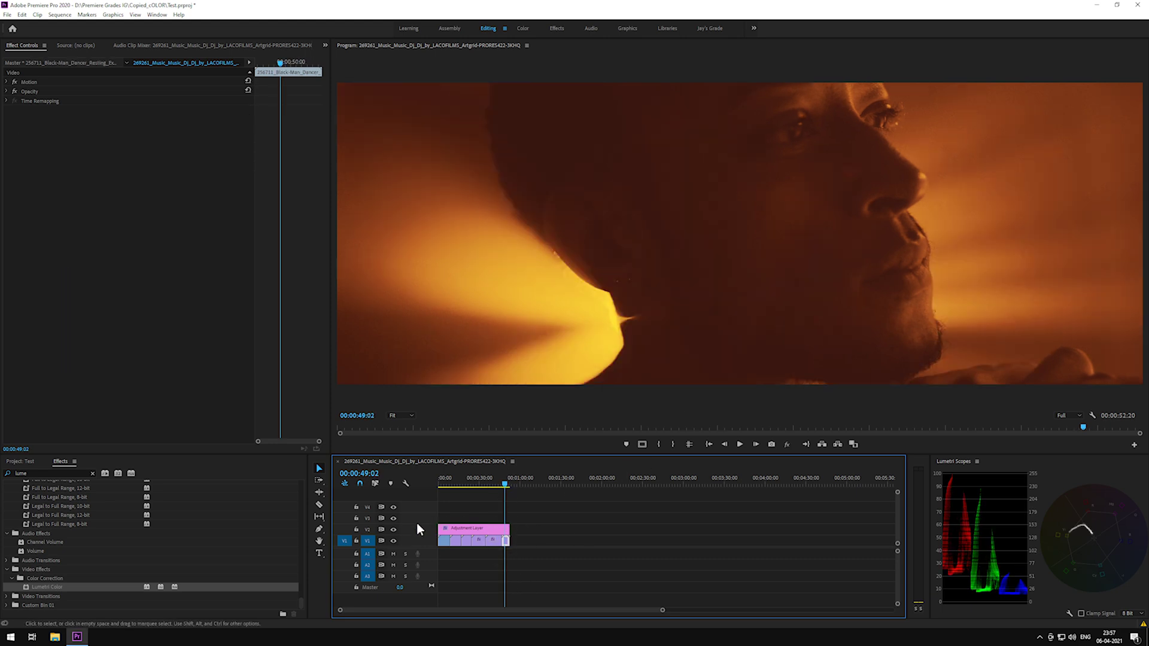
left_click(393, 530)
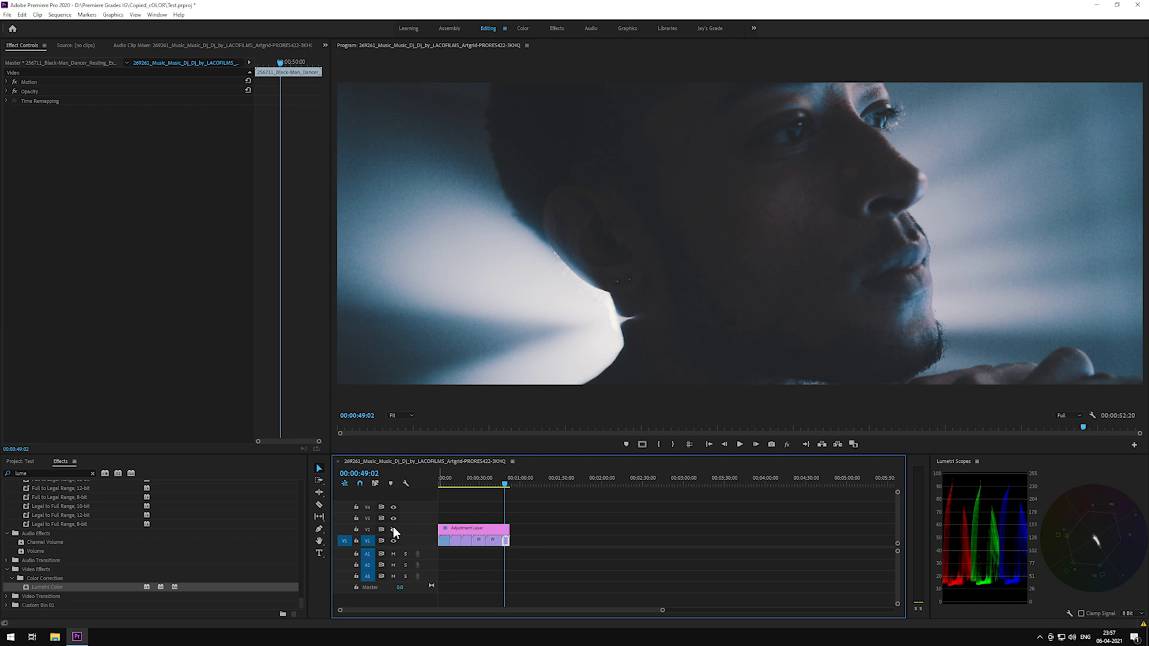
left_click(394, 530)
Step: Add Lumetri Color to the dancer clip, darkening shadows and brightening midtones
left_click(56, 580)
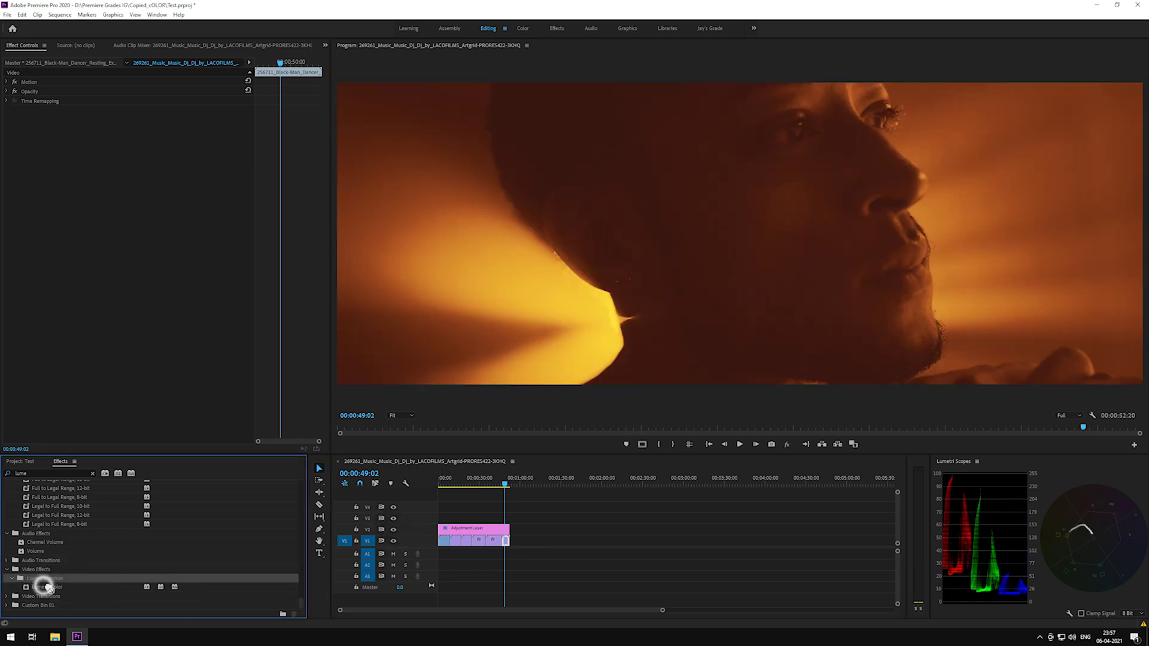
left_click_drag(43, 587, 453, 541)
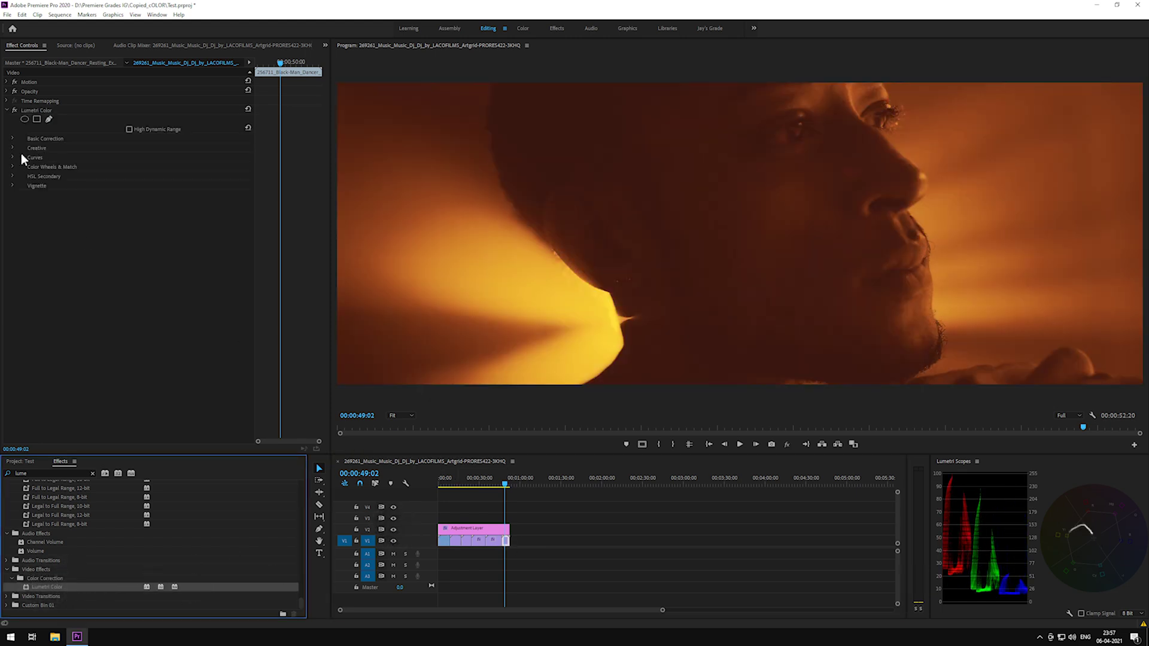
left_click(12, 167)
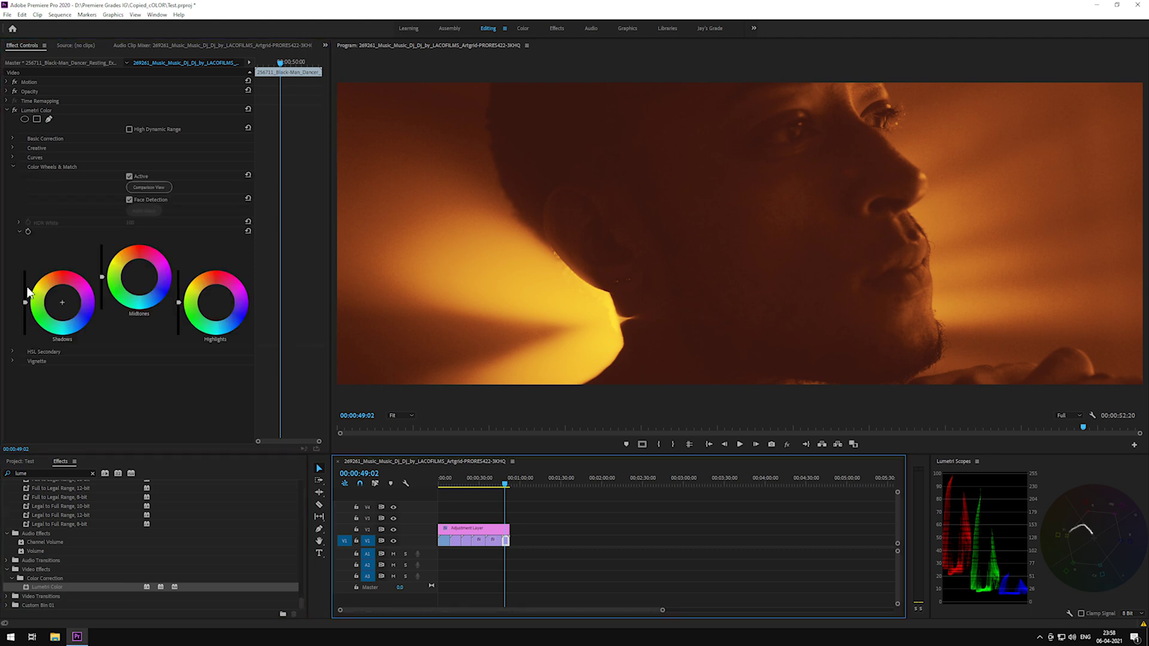
left_click_drag(25, 302, 25, 314)
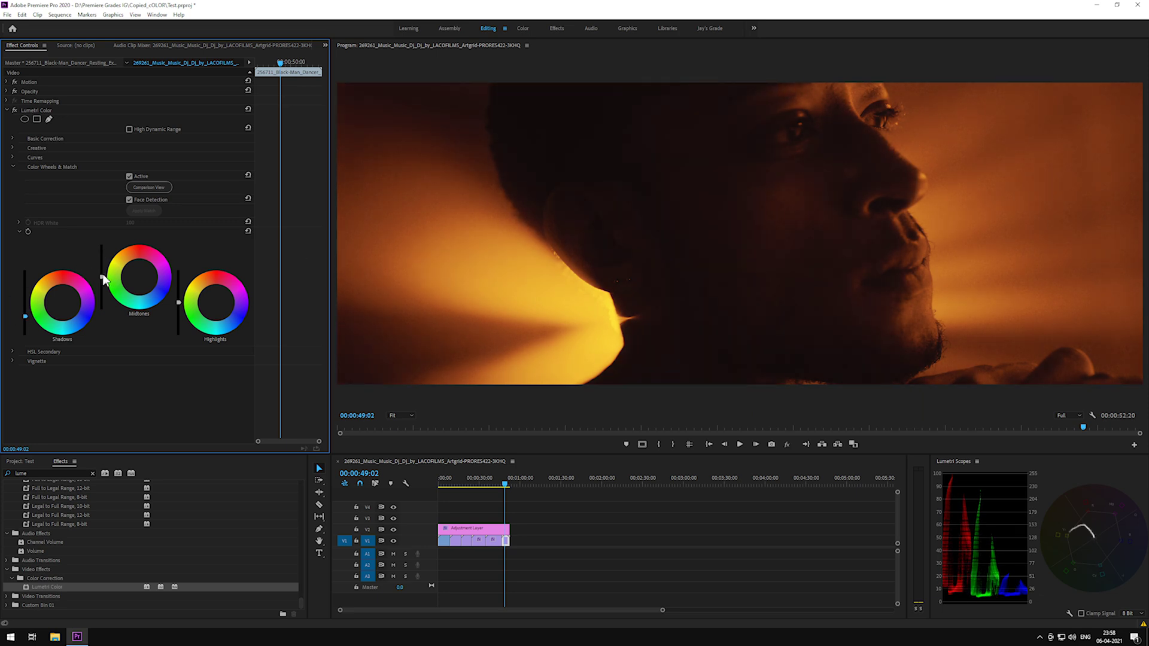
left_click_drag(101, 277, 101, 266)
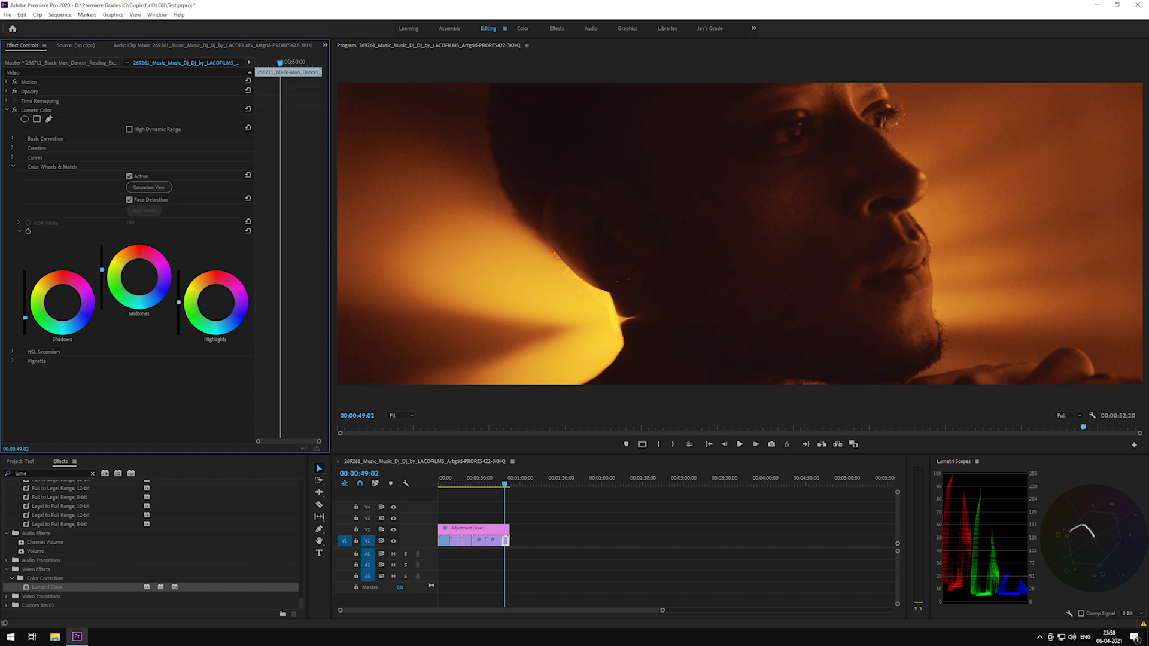
Step: Lower the face shot's highlights and compare with effects bypassed
left_click(393, 530)
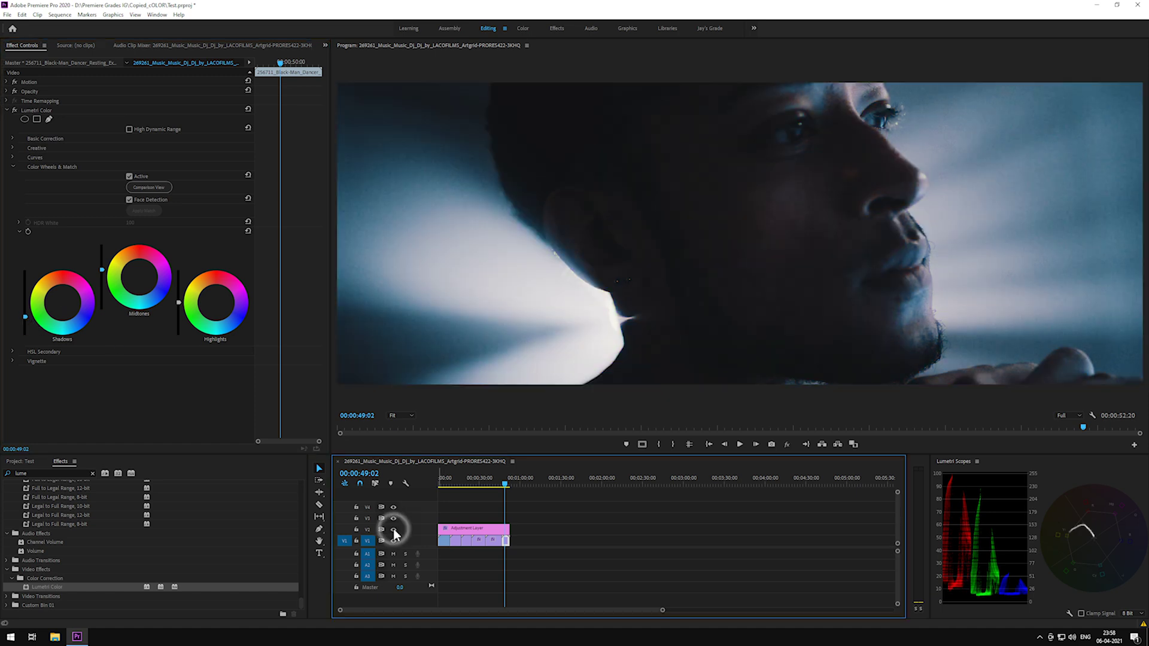
left_click(393, 529)
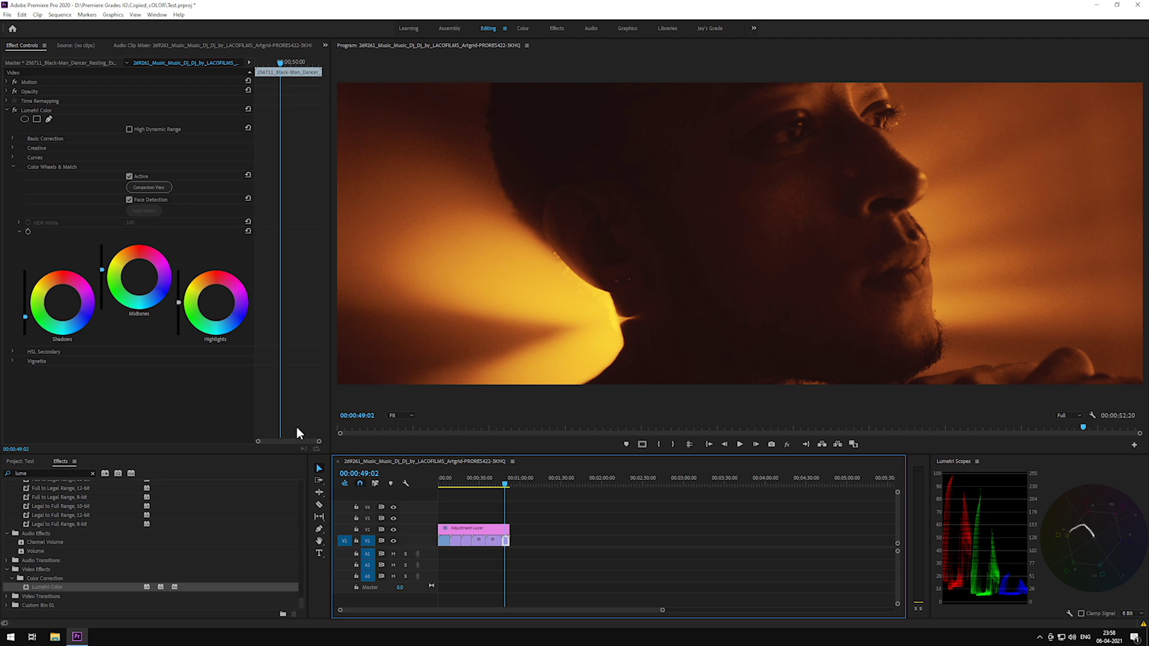
left_click_drag(179, 306, 178, 314)
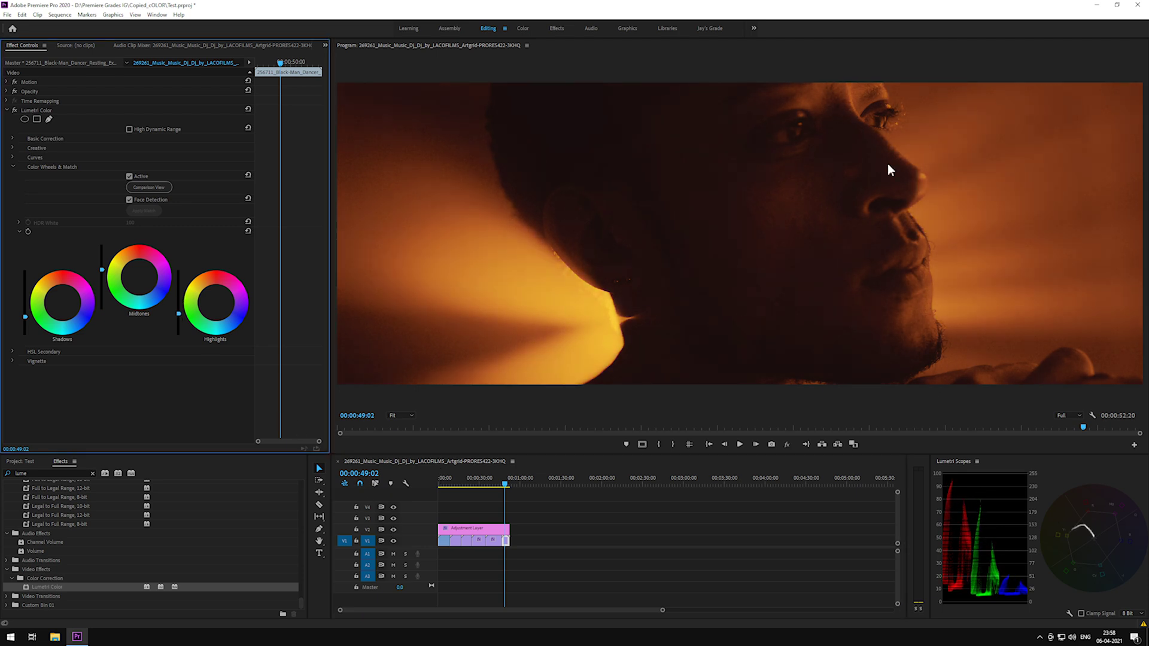
left_click(790, 444)
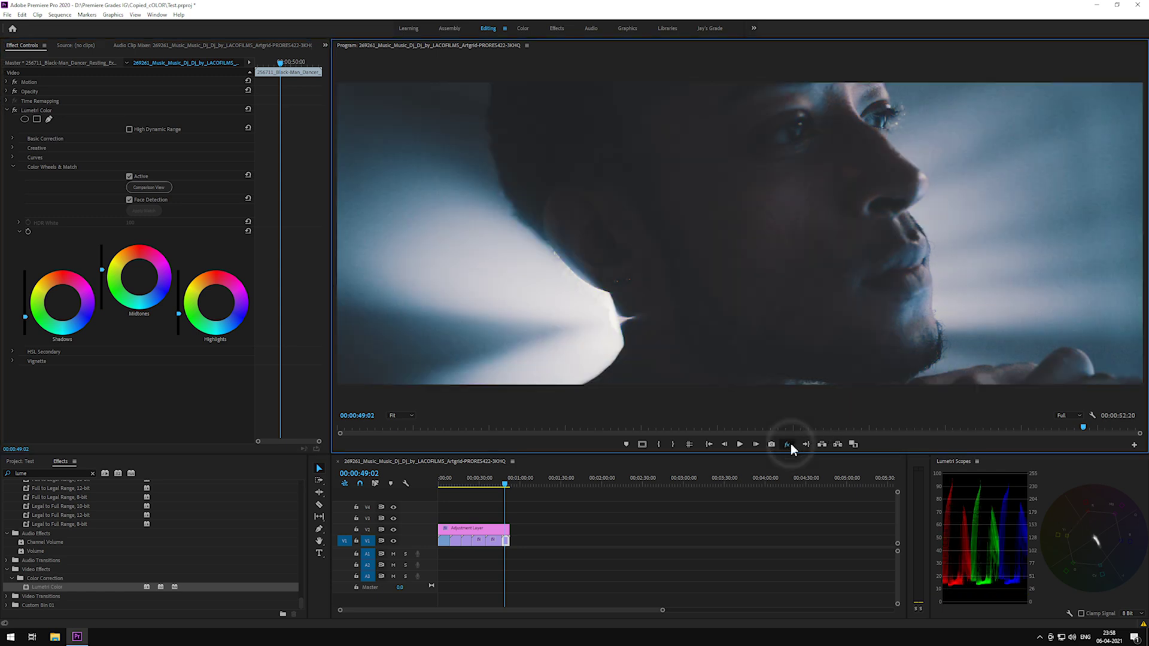
left_click(791, 444)
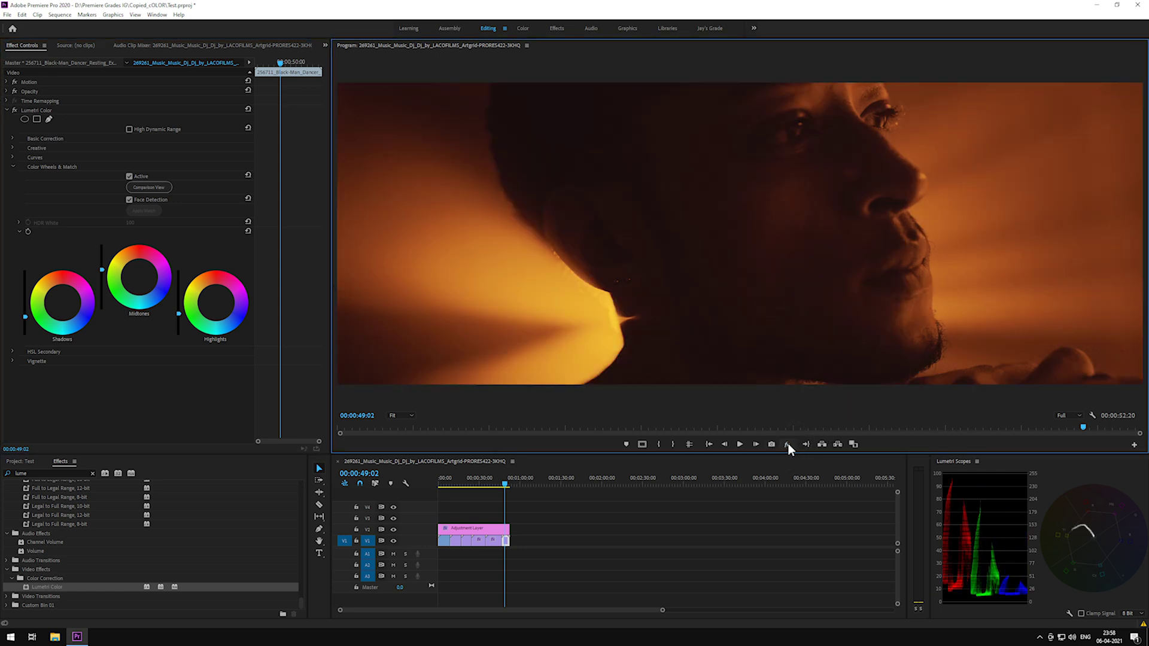